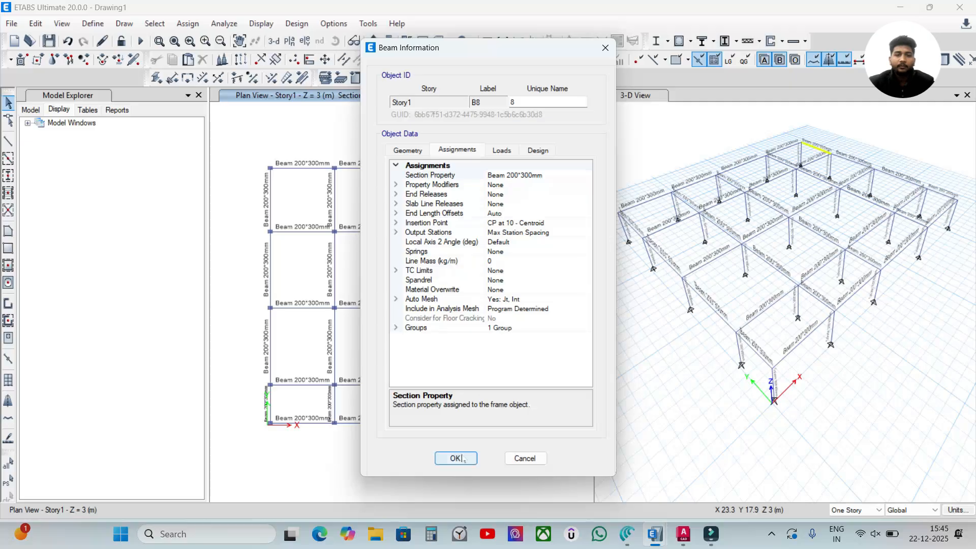
- Close the beam information, review the story data of the G+3 Building model, and return to the Drawing1 model
click(455, 458)
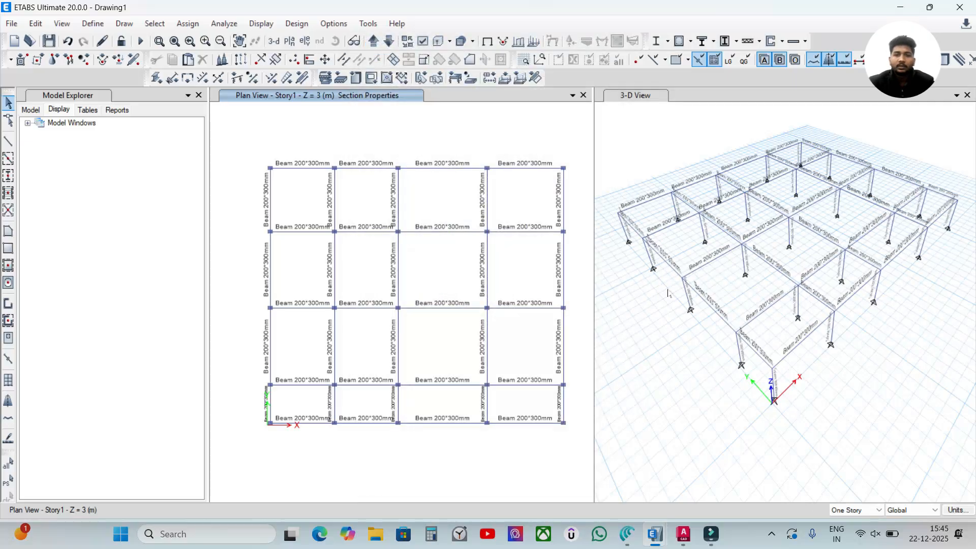
mouse_move(644, 537)
click(629, 467)
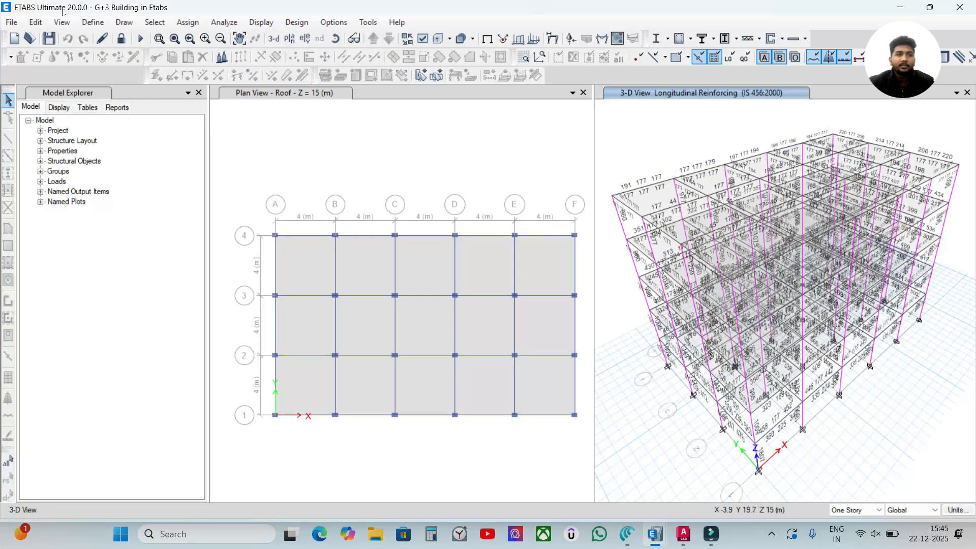
click(35, 21)
click(87, 167)
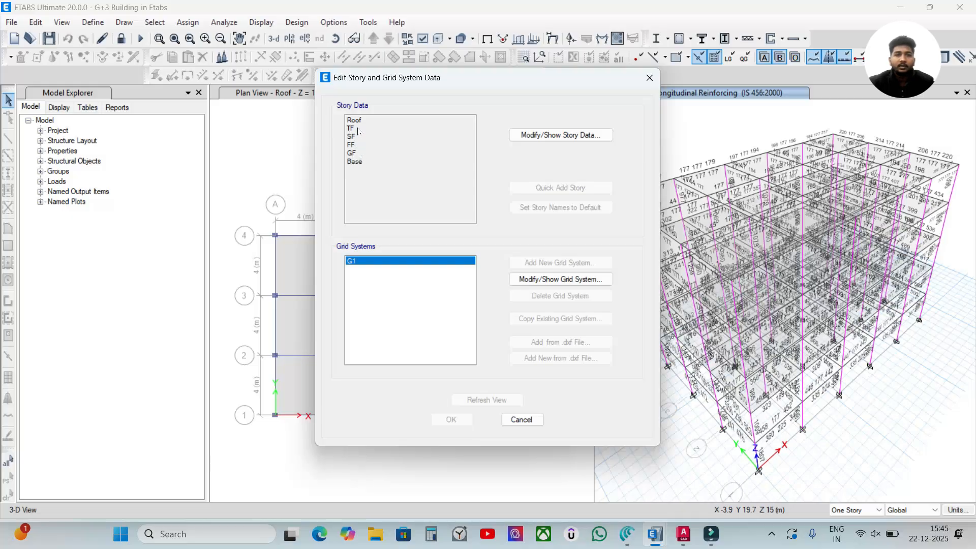
click(536, 135)
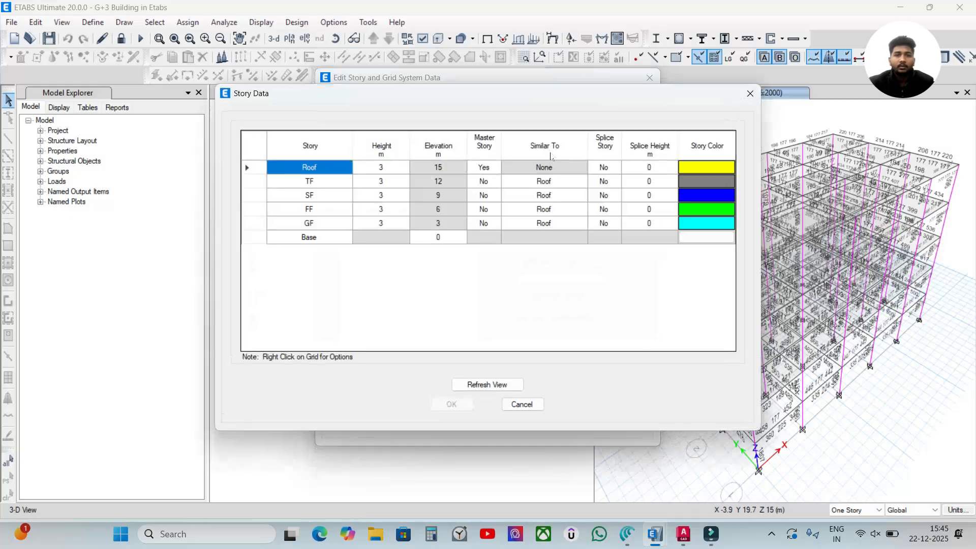
click(750, 93)
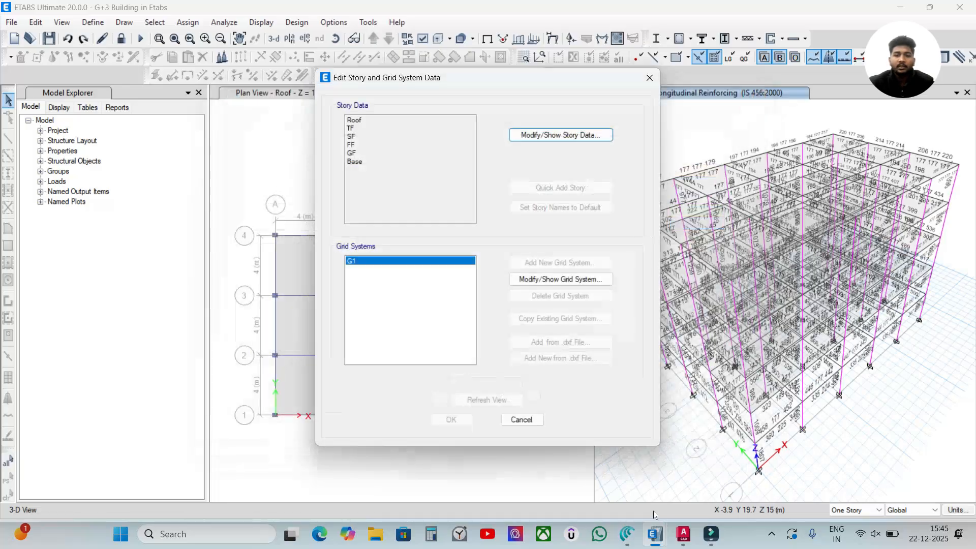
mouse_move(655, 534)
click(726, 470)
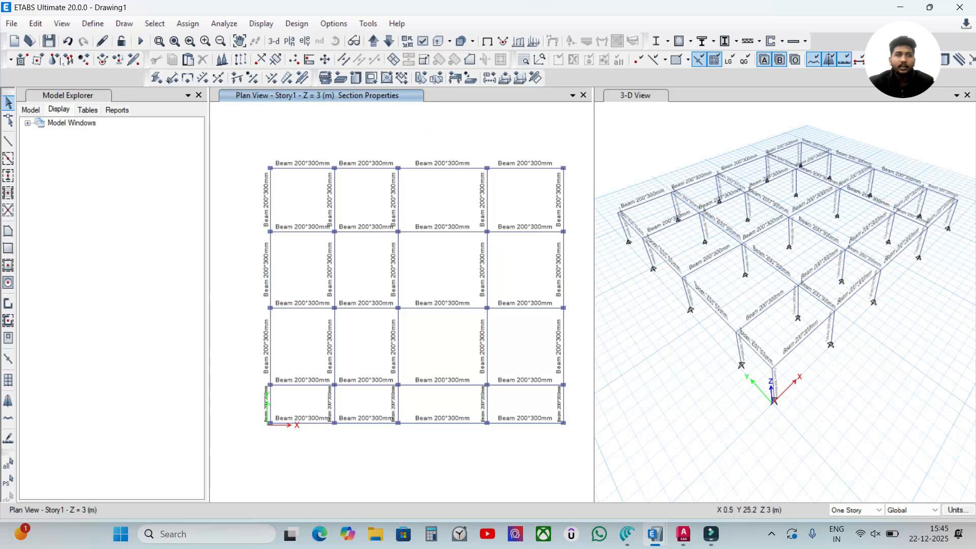
click(31, 24)
click(32, 24)
click(32, 24)
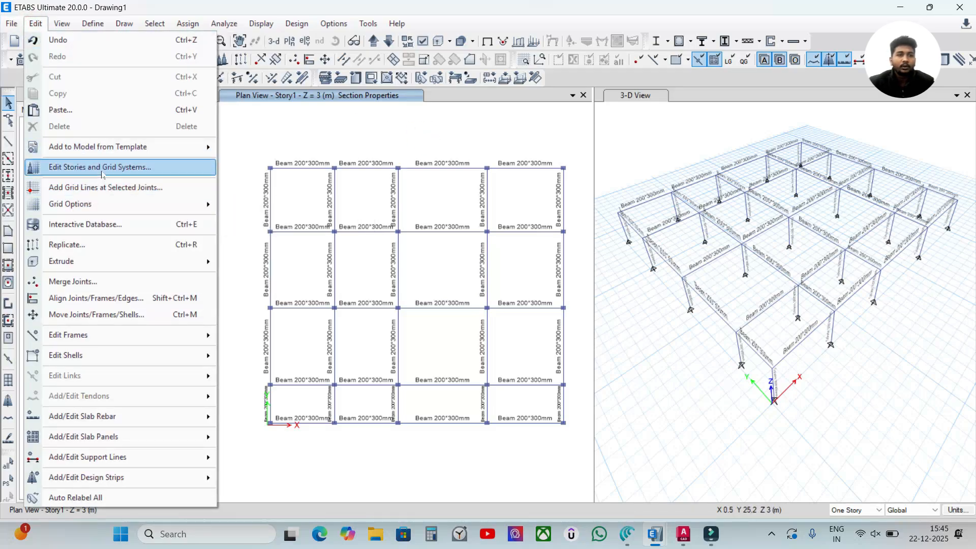
click(101, 168)
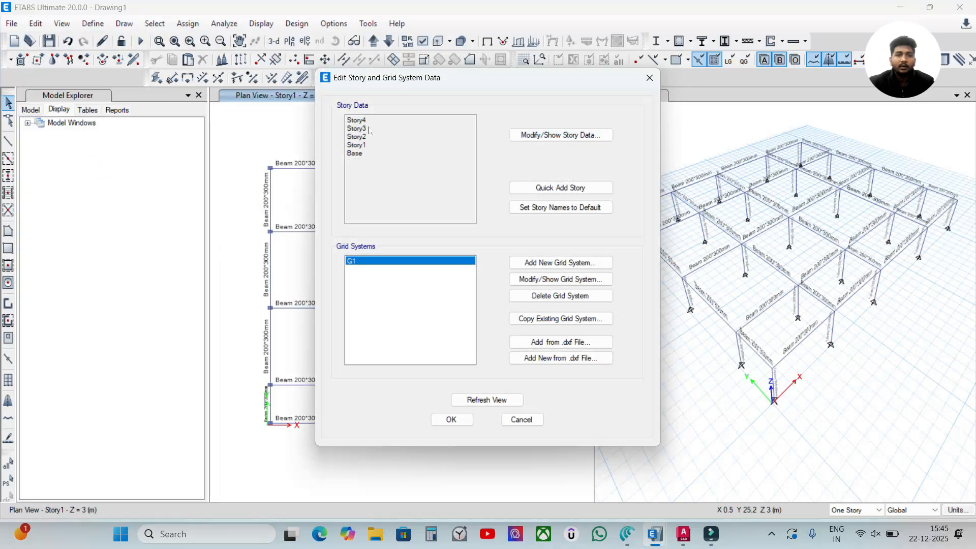
click(560, 134)
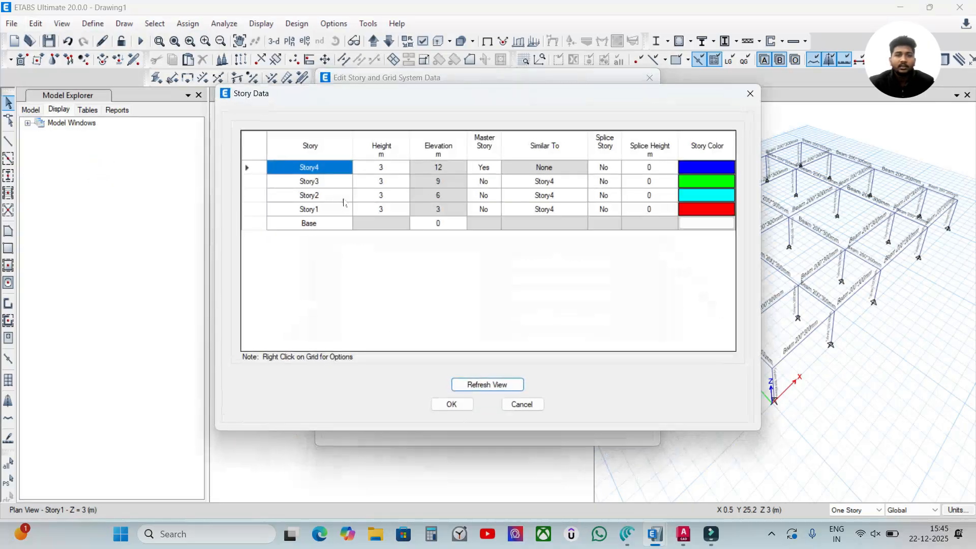
click(320, 222)
text(F)
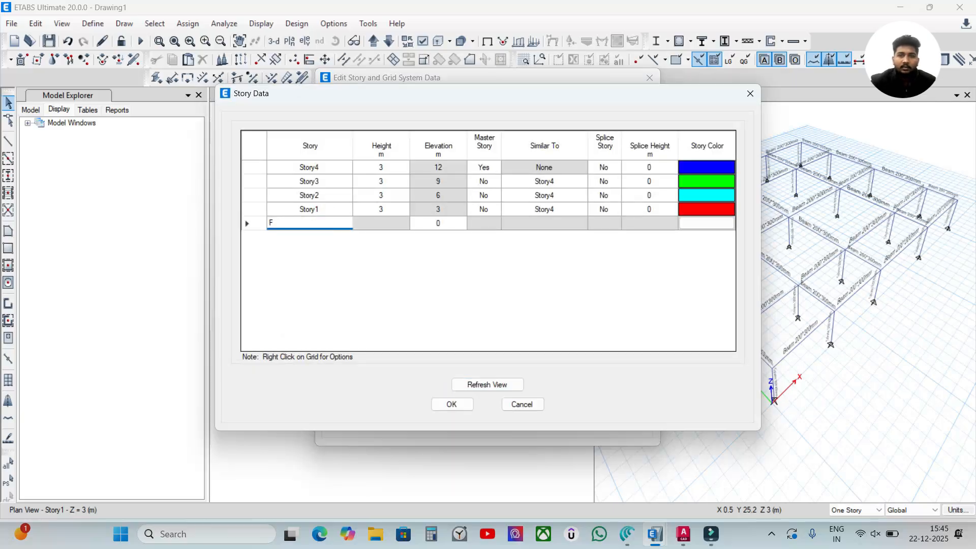
click(521, 404)
click(523, 419)
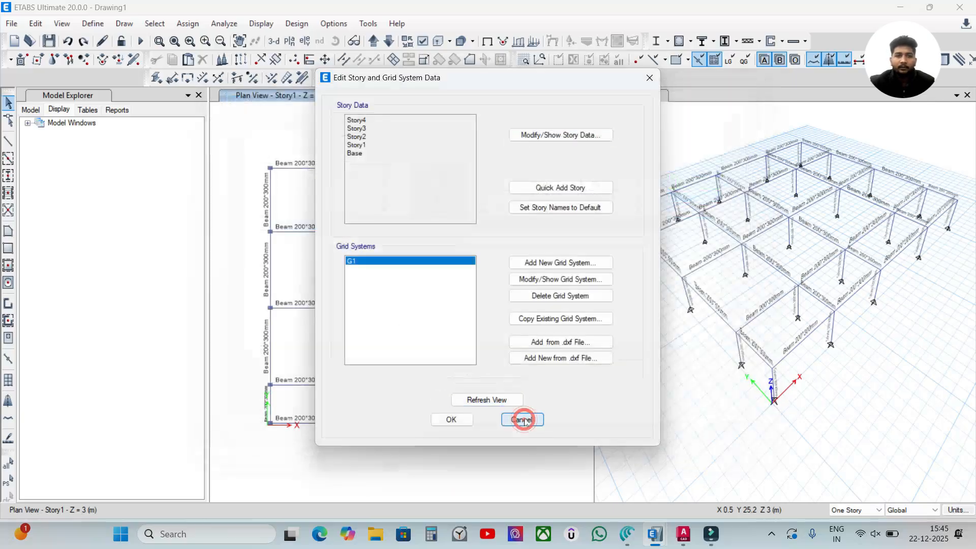
- Open the story data of the Drawing1 model and rename the Base level as Foundation
click(35, 23)
click(36, 23)
click(35, 23)
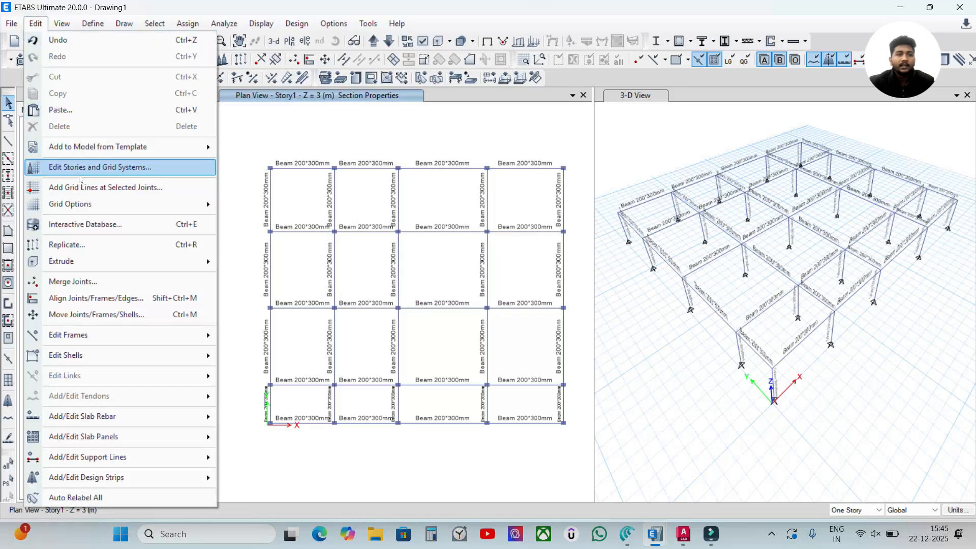
click(106, 168)
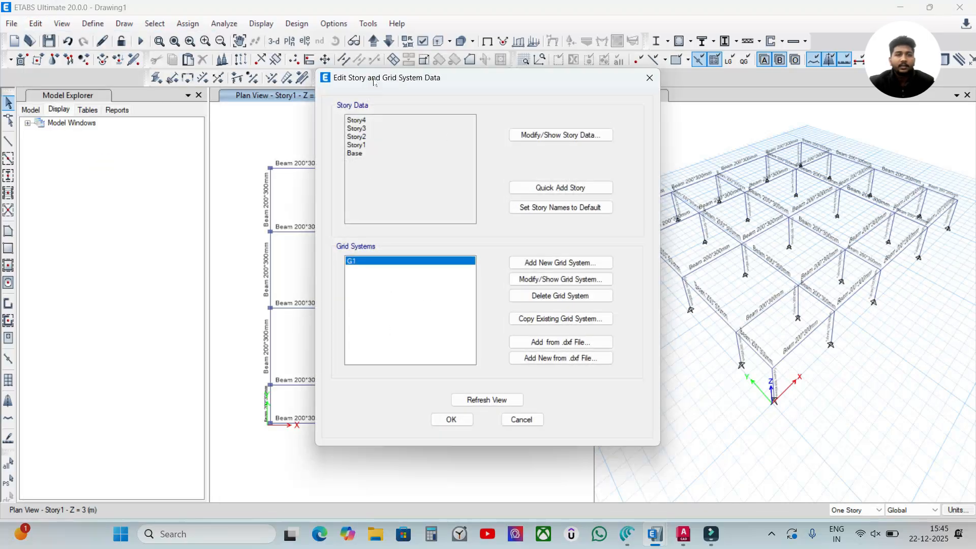
drag(373, 81, 345, 71)
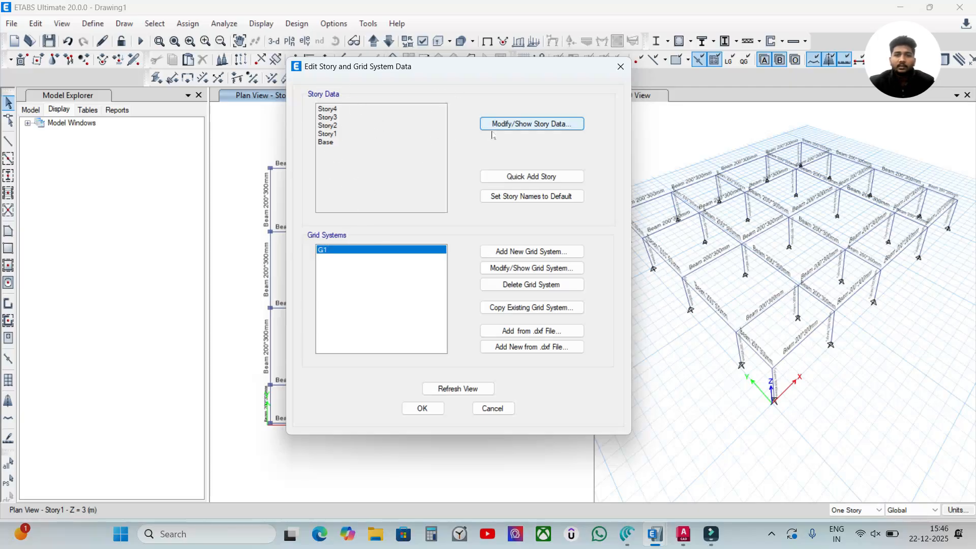
click(510, 128)
drag(390, 101, 389, 88)
click(308, 208)
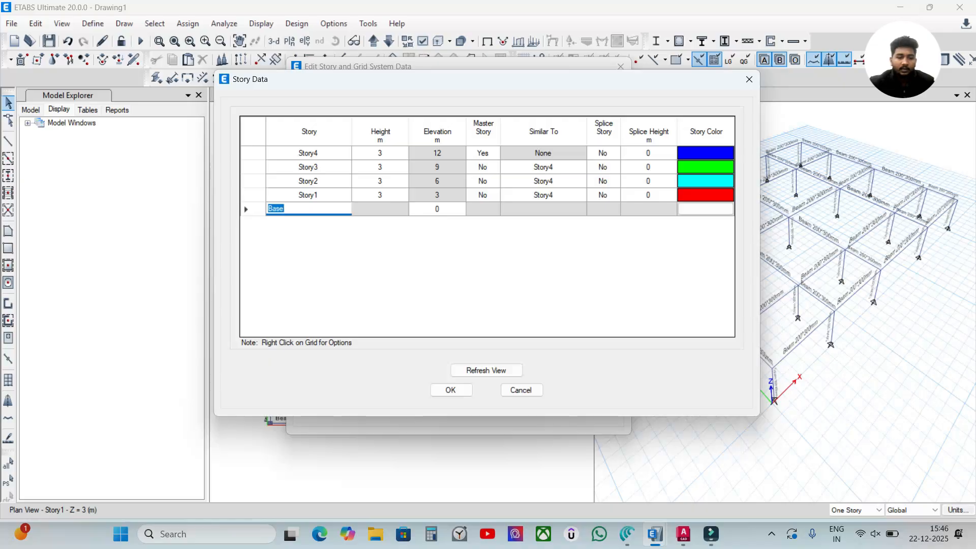
text(F)
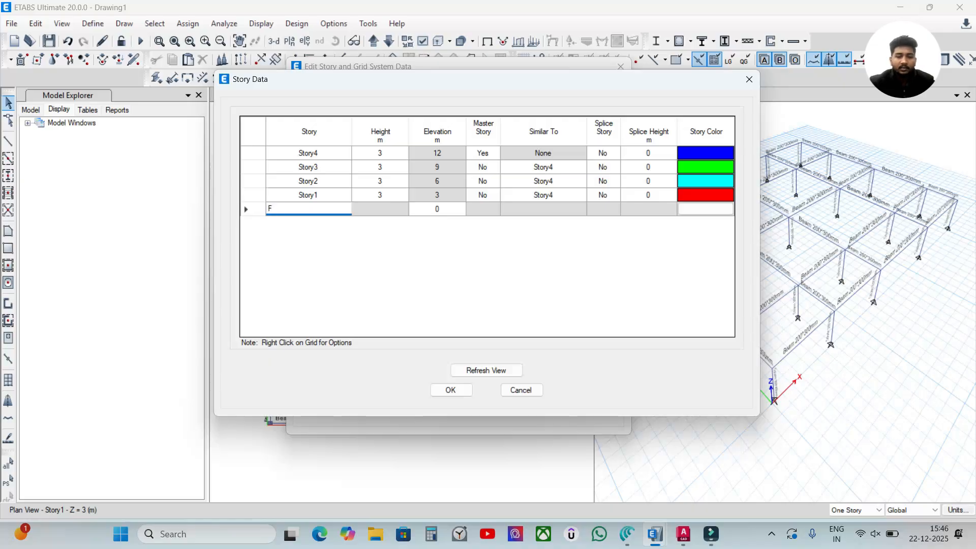
text(oundation)
- Rename Story1, Story2, Story3 and Story4 as GF, FF, SF and TF in the story data
key(Up)
text(FGF)
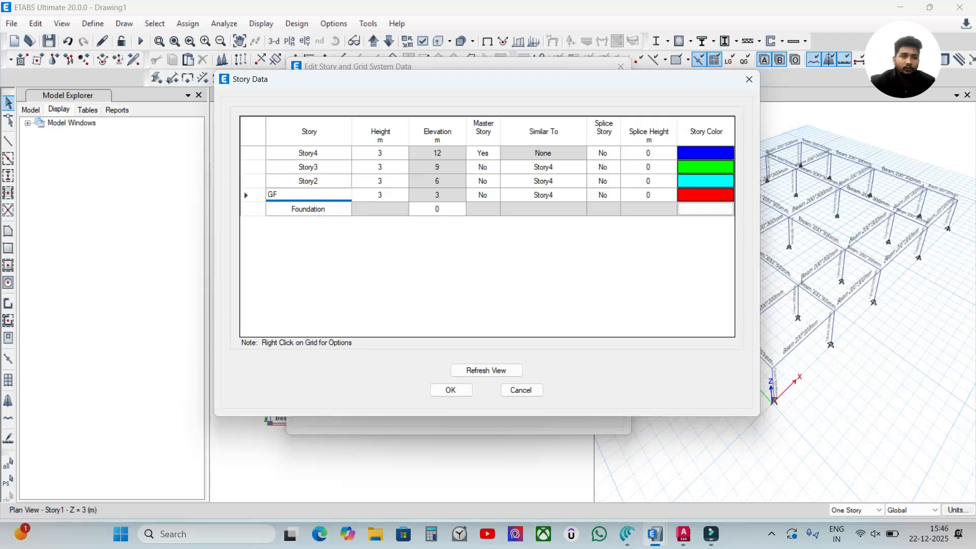
click(306, 184)
text(FF)
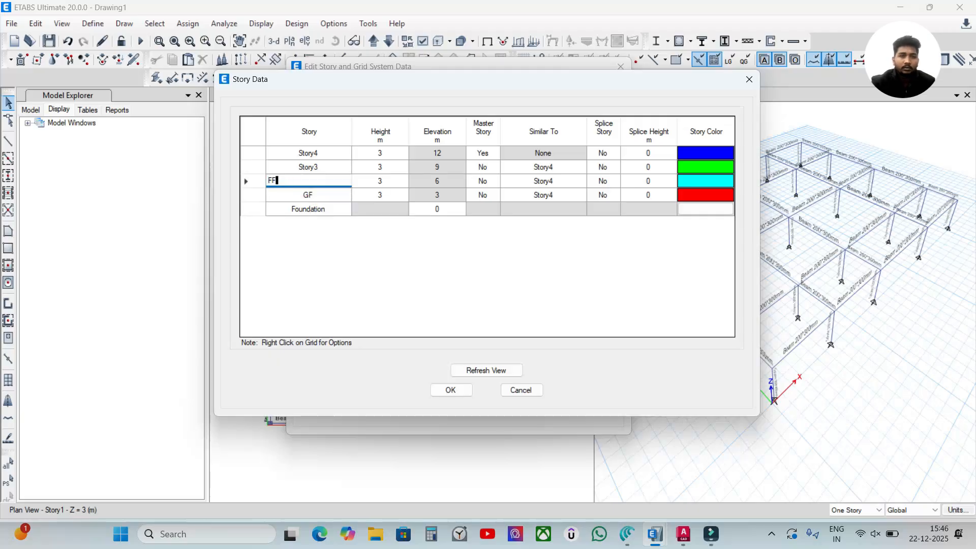
click(308, 167)
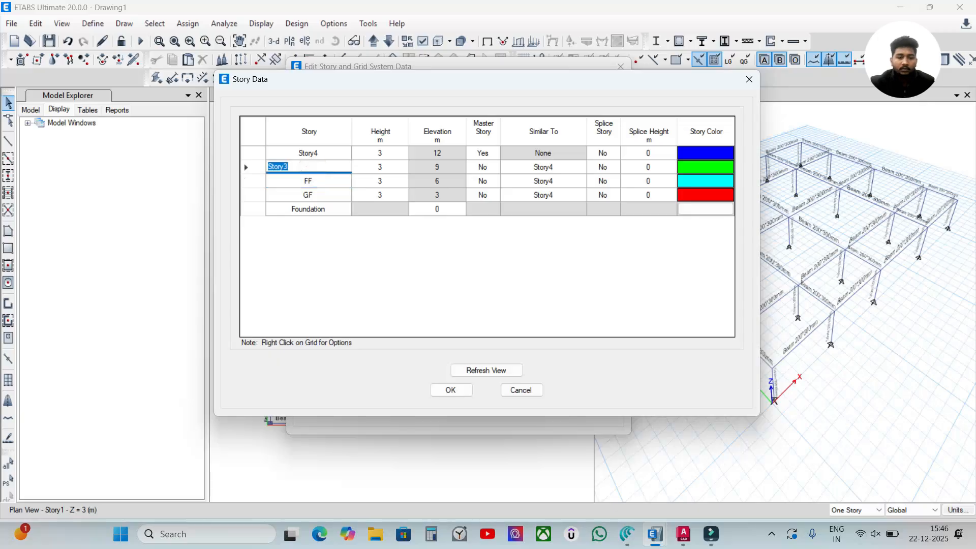
text(SF)
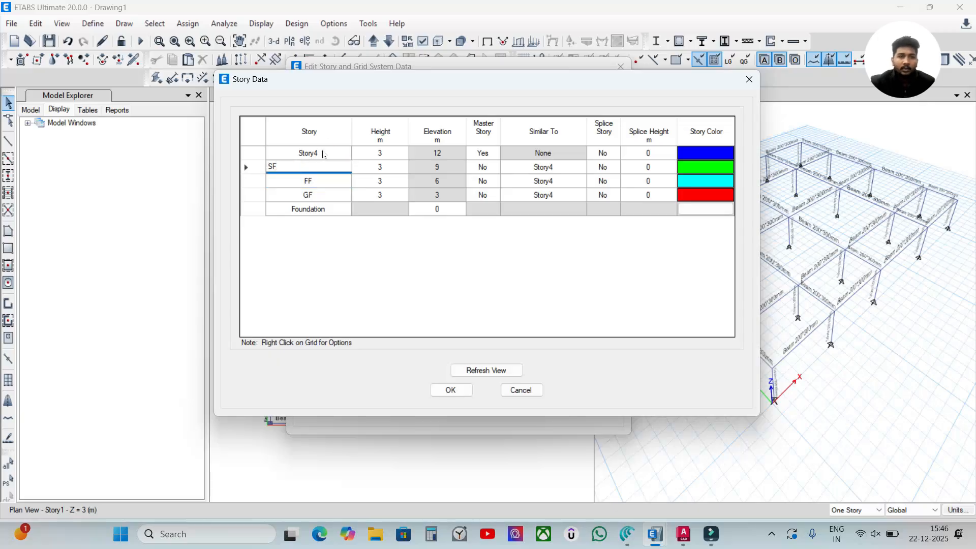
click(322, 153)
text(TF)
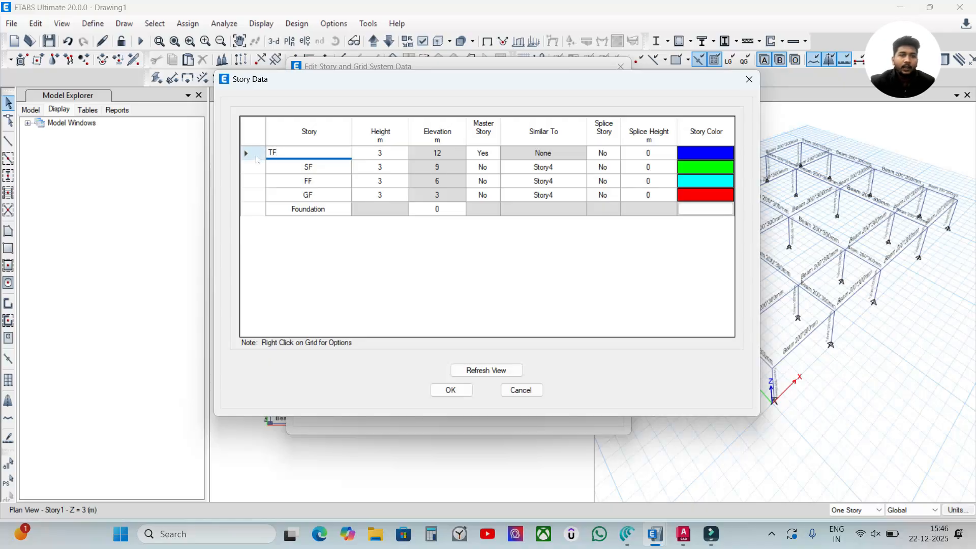
- Add one 3 m story above TF, keeping existing story heights and replicating it from TF
right_click(261, 161)
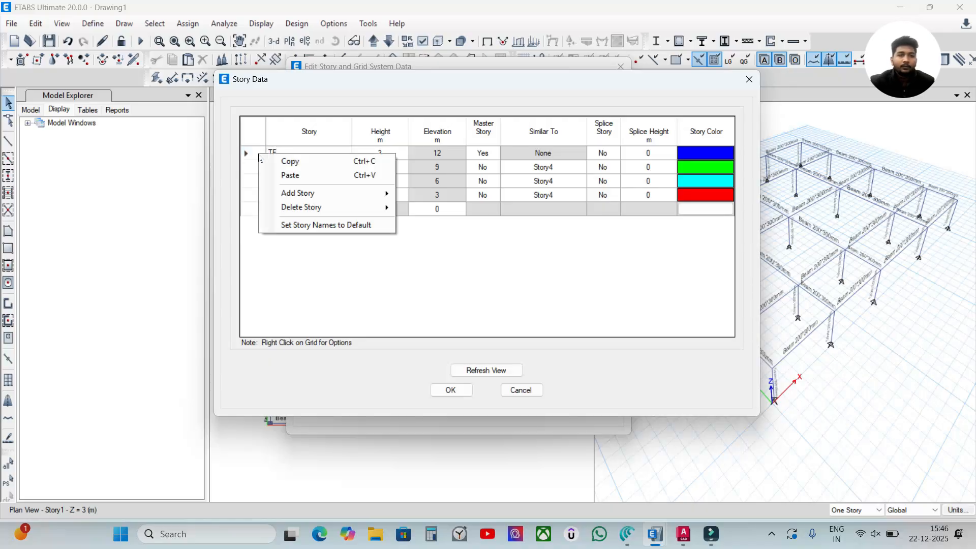
mouse_move(297, 192)
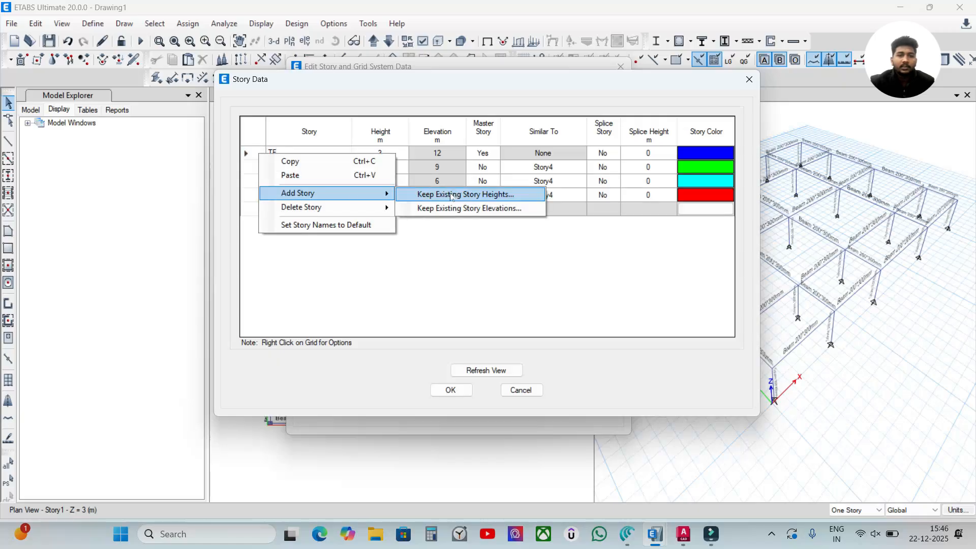
click(247, 152)
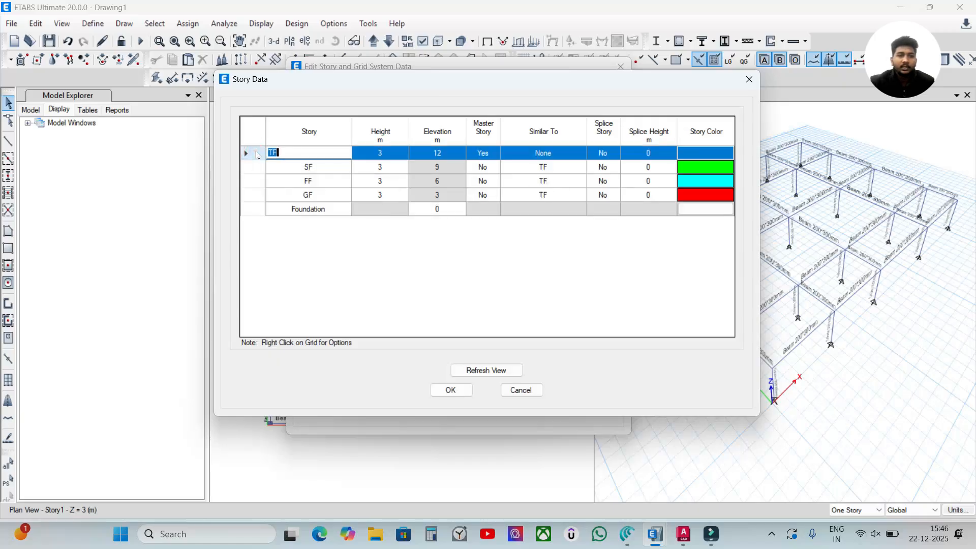
right_click(255, 151)
mouse_move(307, 192)
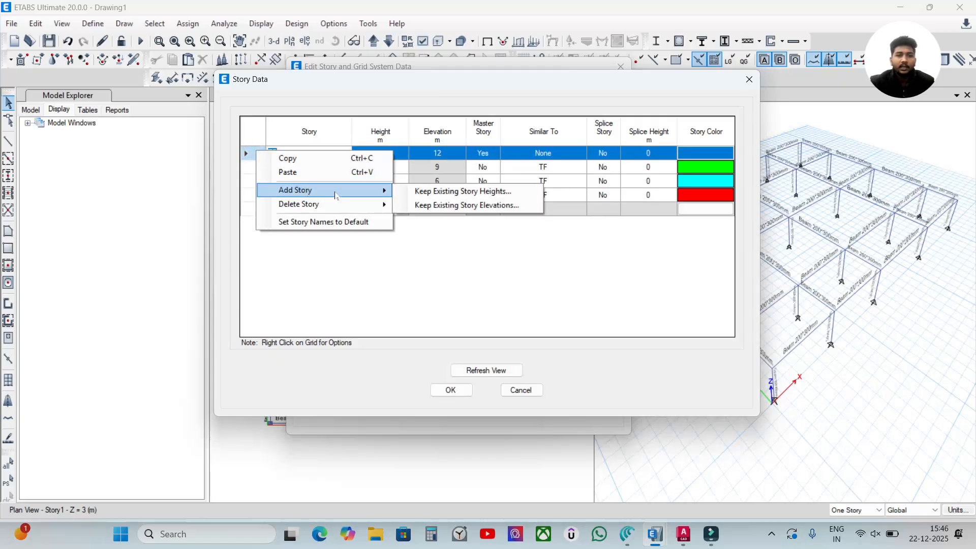
click(488, 193)
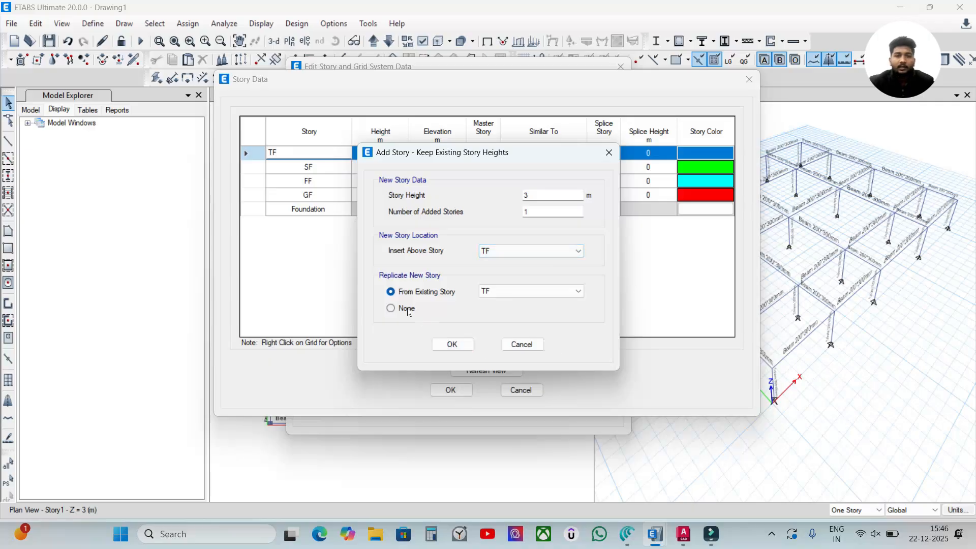
click(452, 344)
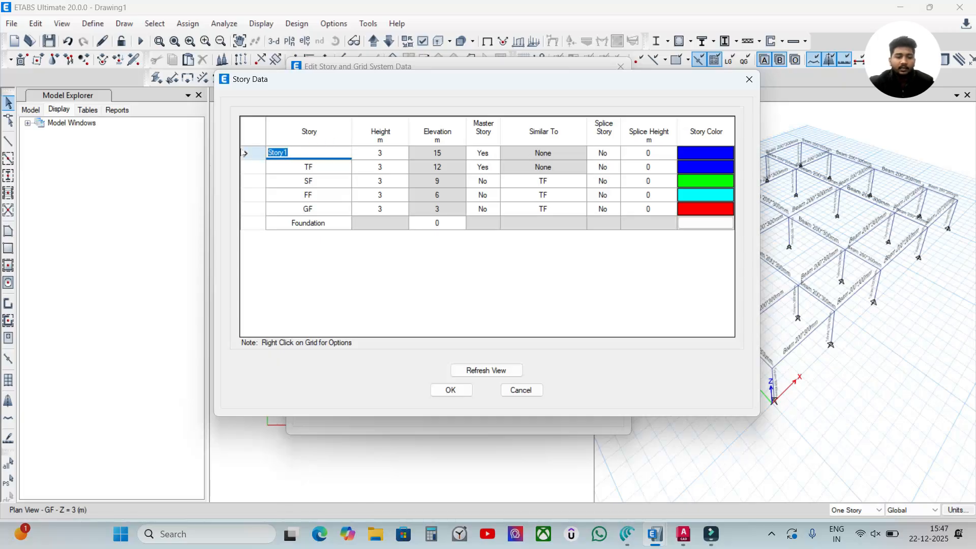
- Rename the added top story as Terrace, check the names against the G+3 Building story list, and apply the story data
text(T)
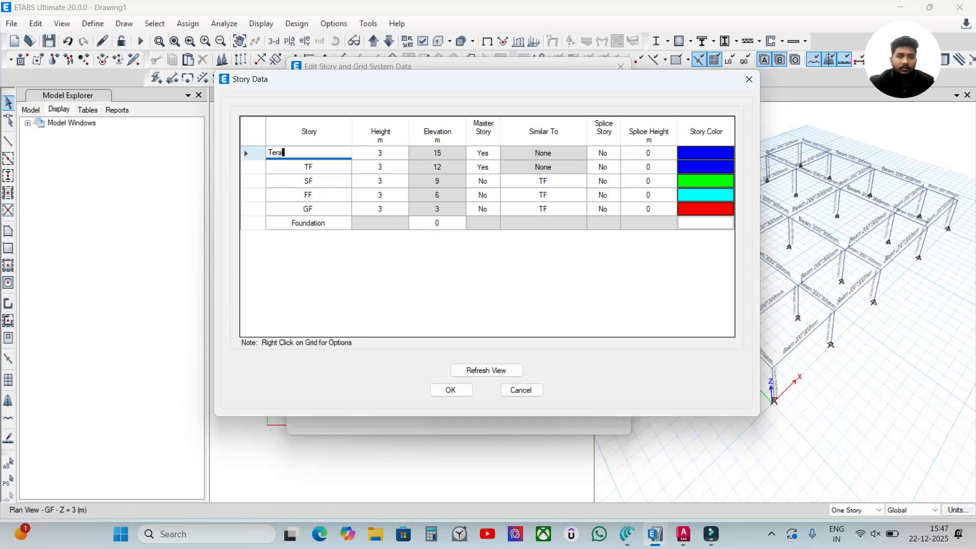
text(errace)
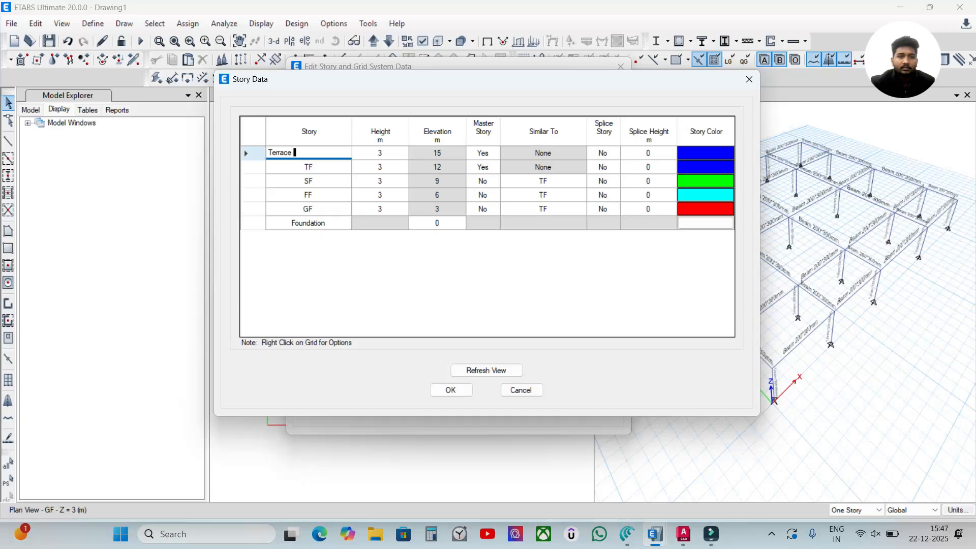
key(ctrl+a)
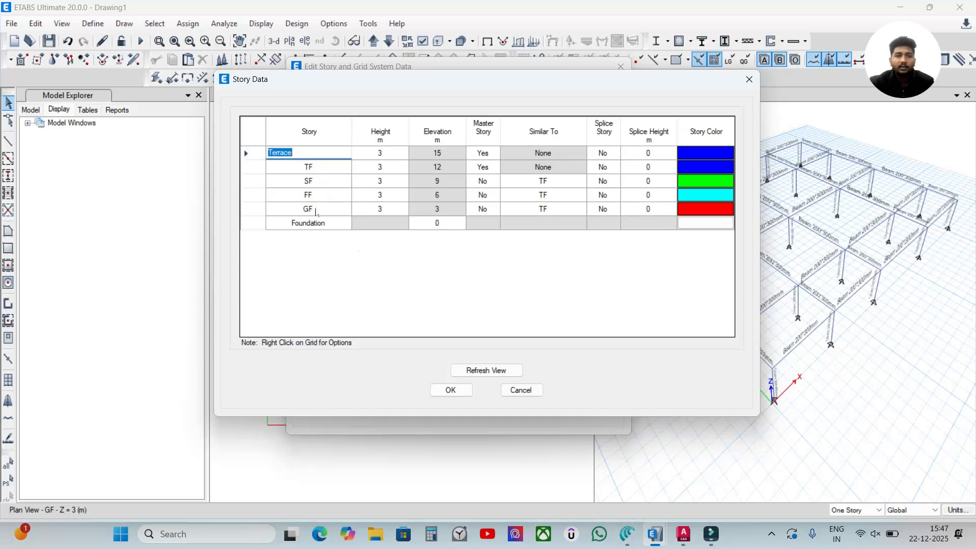
mouse_move(655, 533)
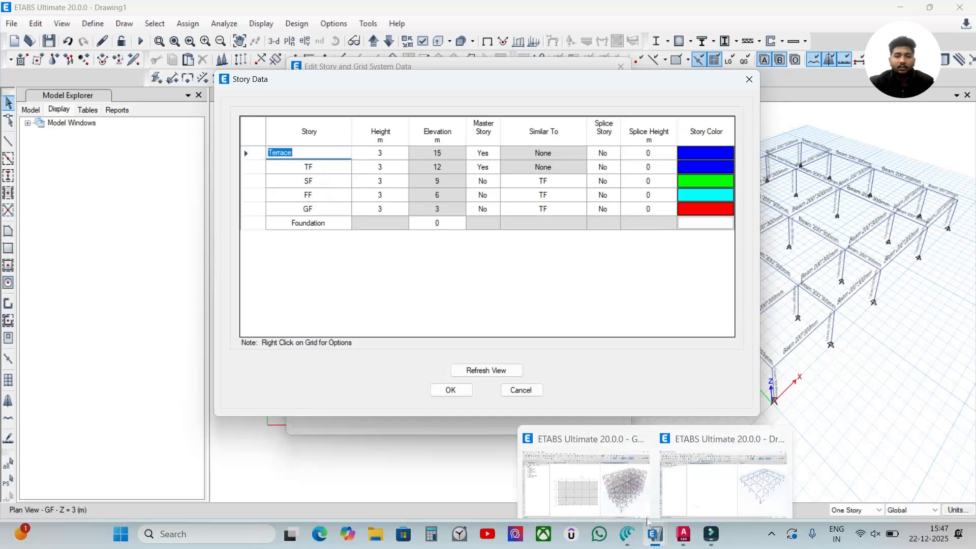
click(590, 473)
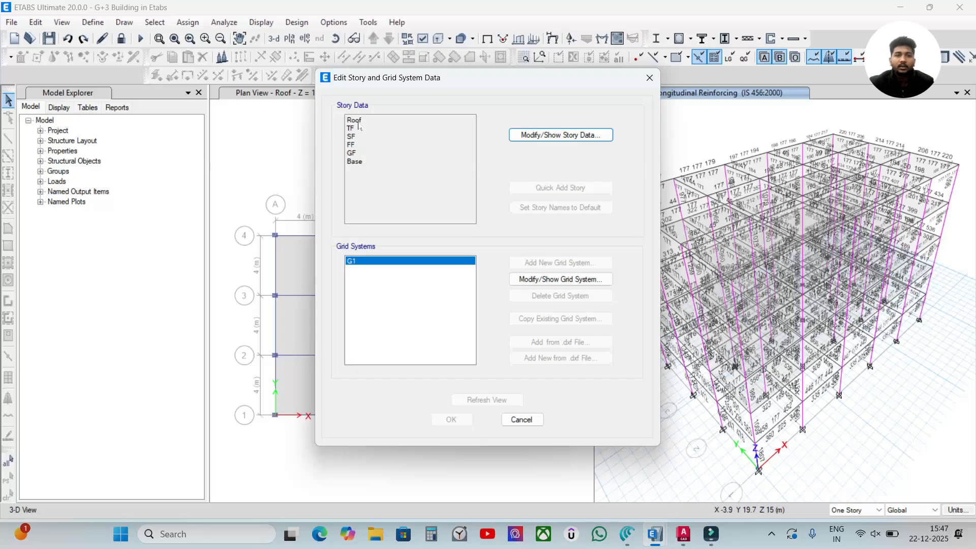
mouse_move(656, 534)
click(707, 473)
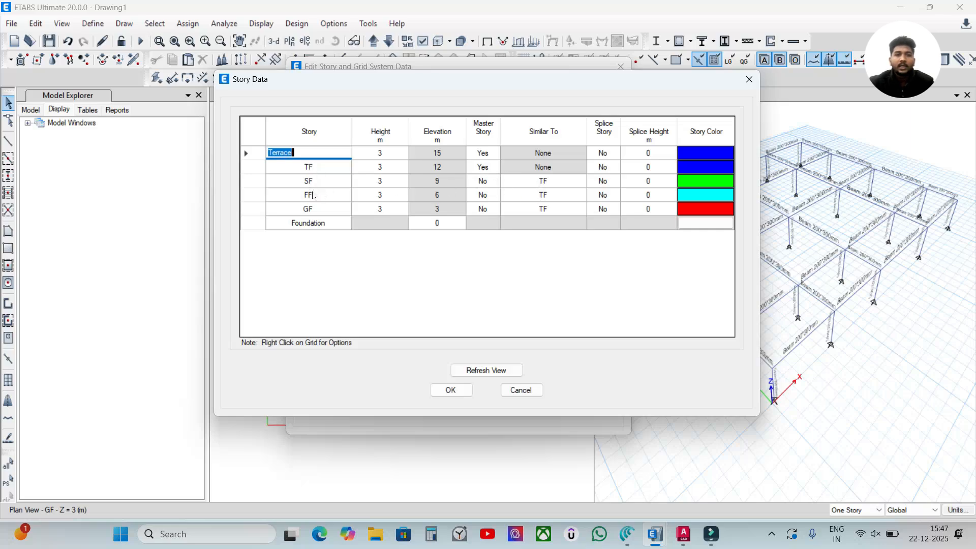
click(450, 390)
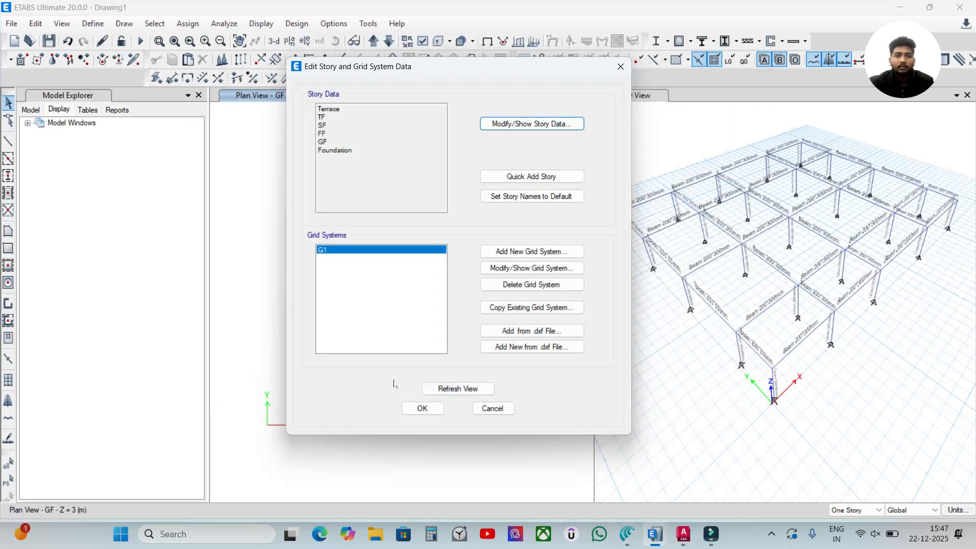
- Reopen the story data and set Master Story to Yes for the GF story
click(537, 126)
click(483, 223)
click(496, 223)
click(476, 234)
click(556, 210)
- Set Master Story to Yes for the TF story
click(486, 167)
click(483, 181)
click(495, 181)
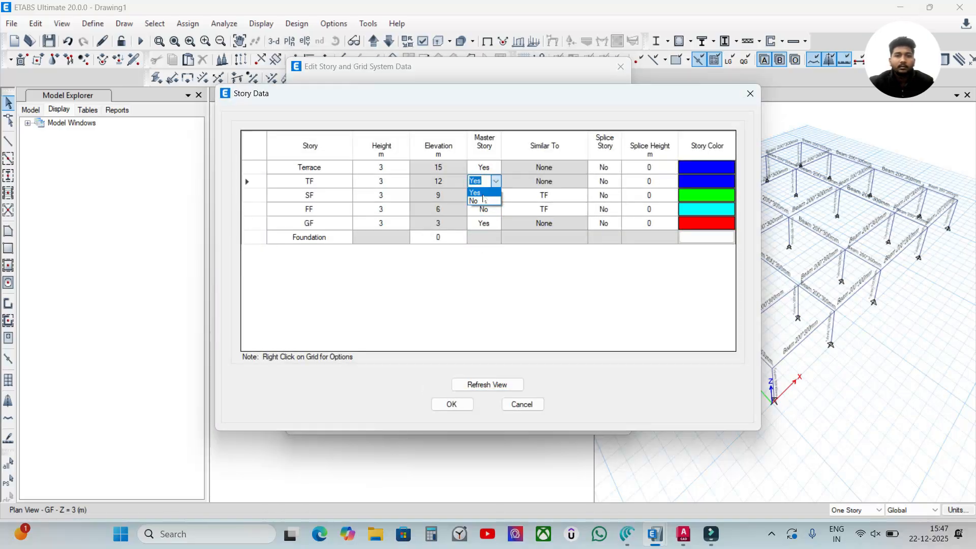
click(475, 192)
- Set the Terrace story's Master Story to No and Similar To to TF, and apply the story and grid edits
click(485, 166)
click(496, 167)
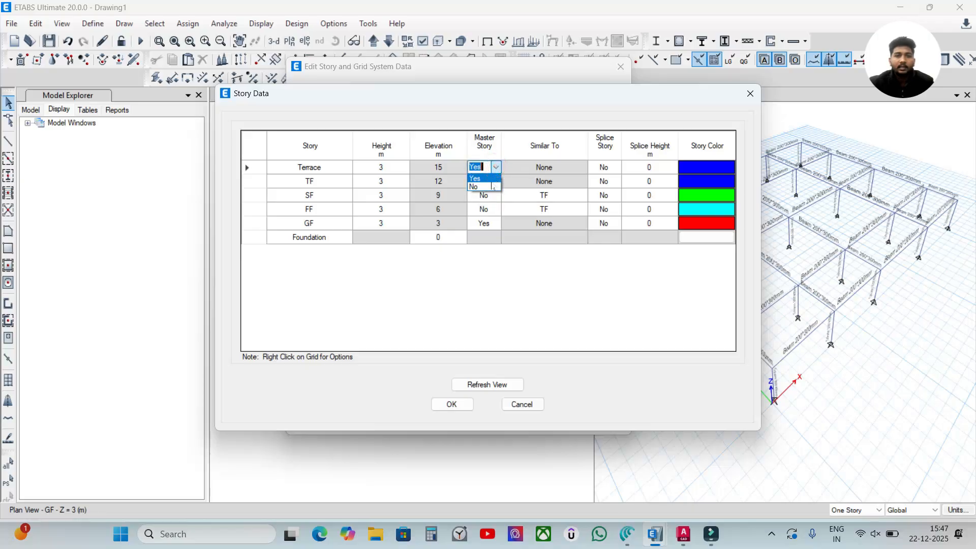
click(475, 186)
click(564, 167)
click(580, 166)
click(555, 187)
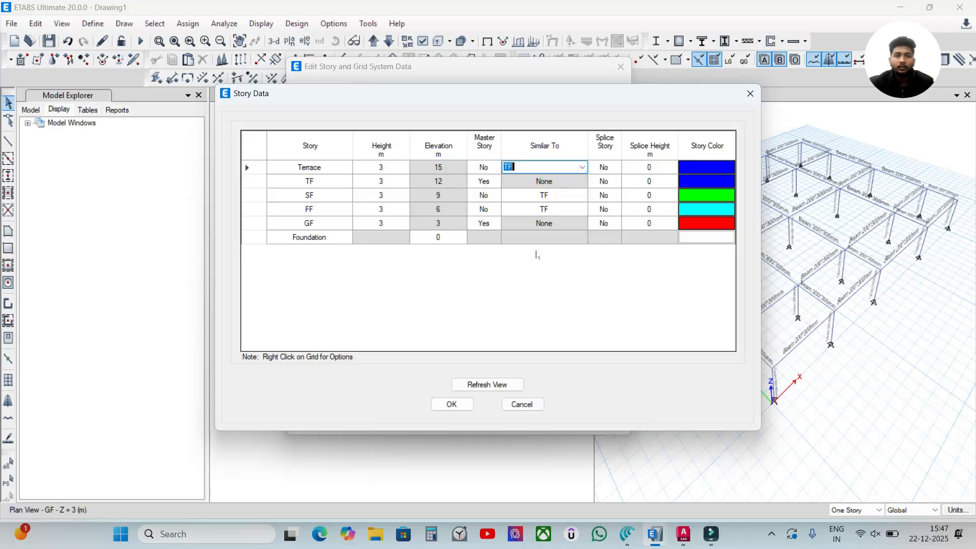
click(450, 404)
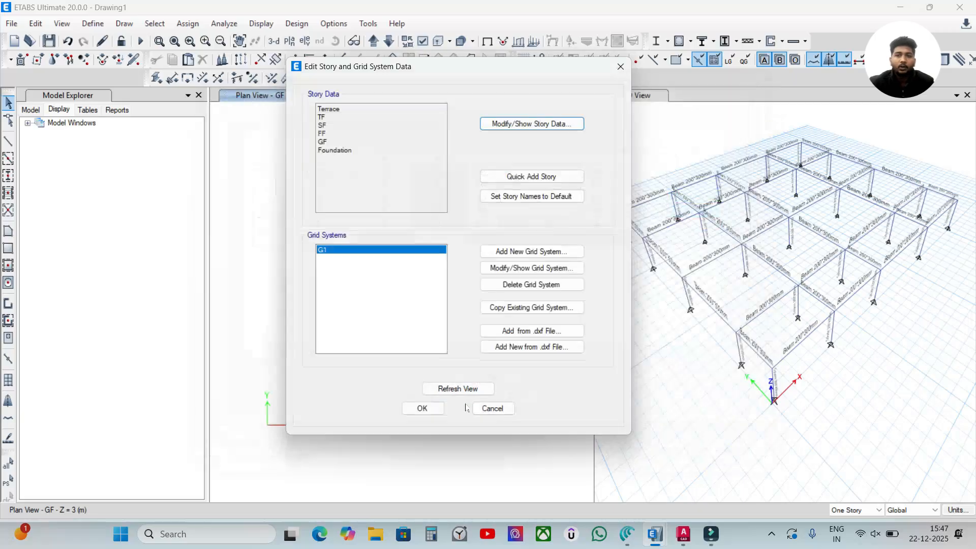
click(421, 408)
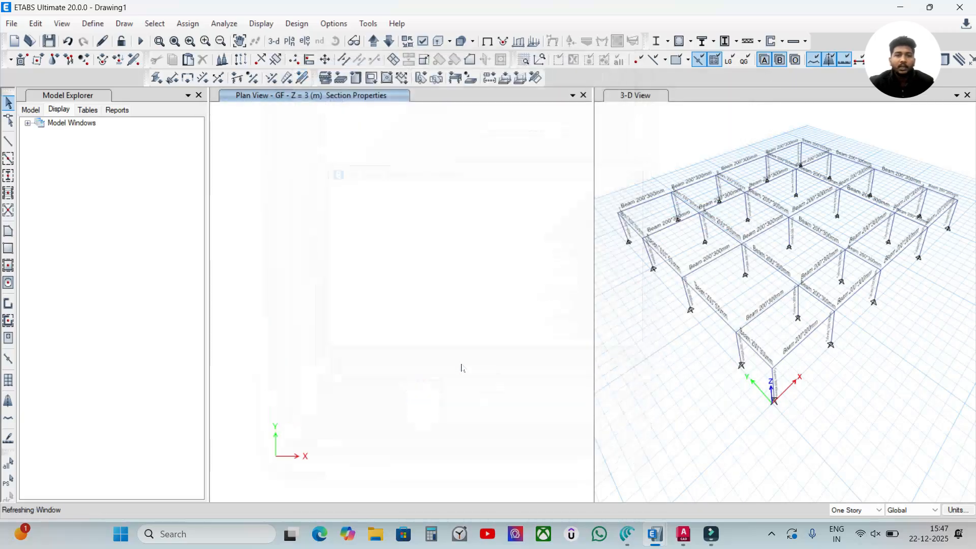
- Step the plan view down from the Terrace story to the GF story
click(380, 211)
click(393, 43)
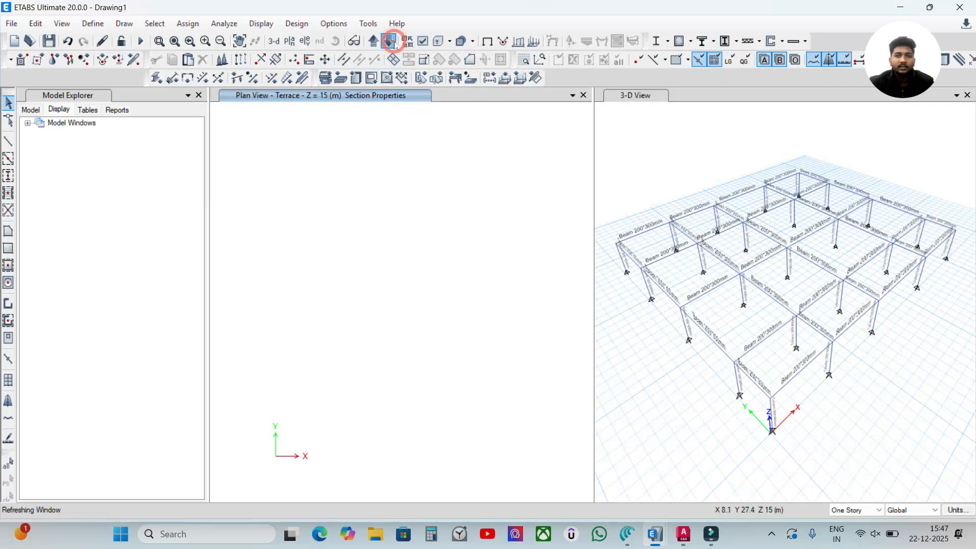
click(395, 44)
click(395, 43)
click(394, 43)
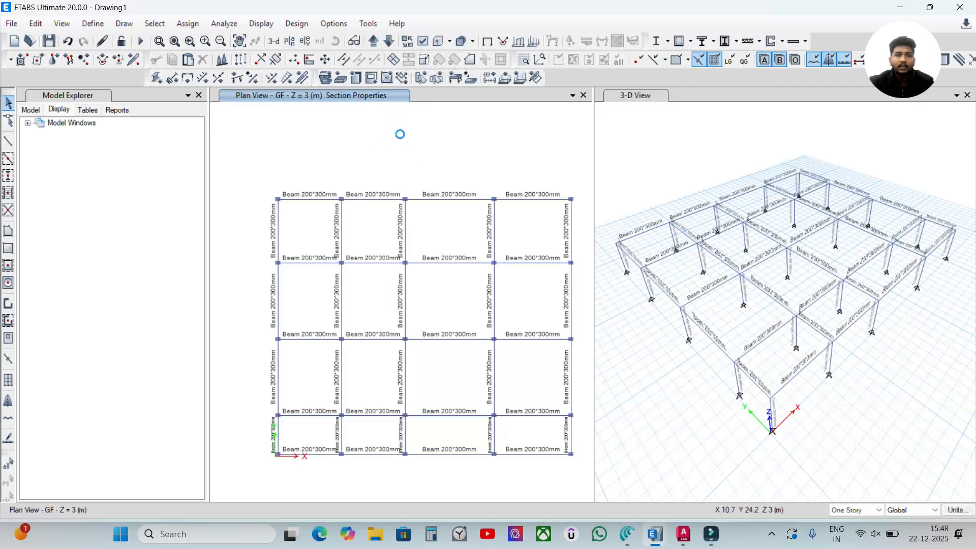
- Turn off the frame Sections labels in the GF plan view's object assignment display
click(422, 42)
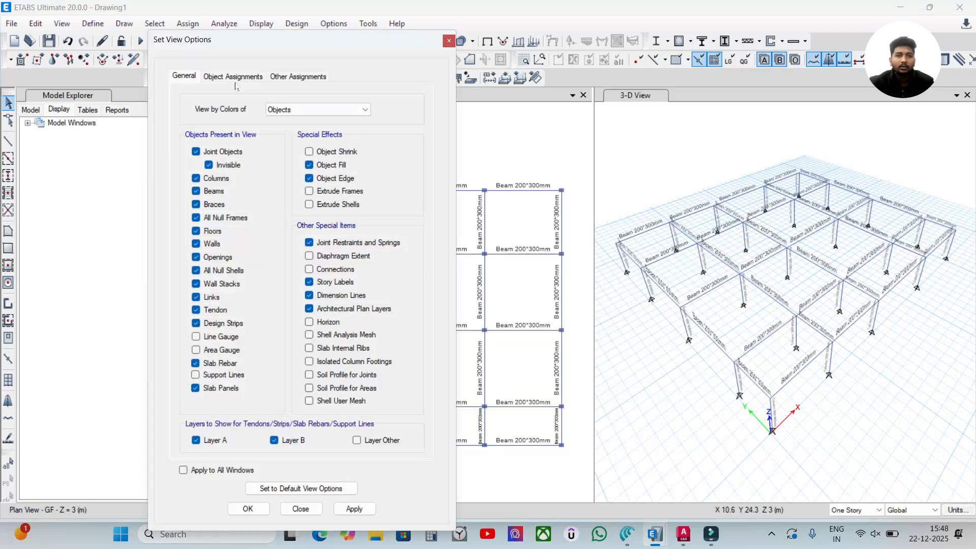
click(238, 77)
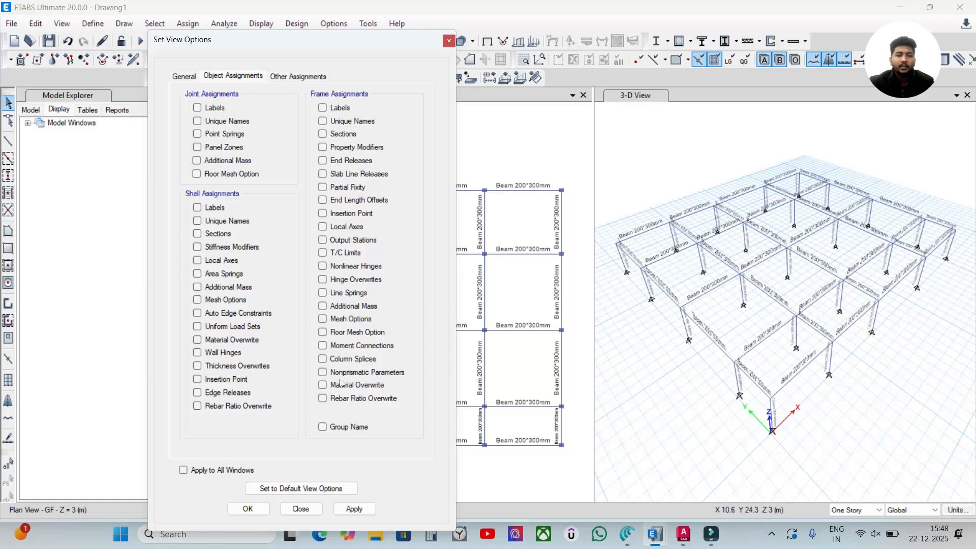
click(348, 508)
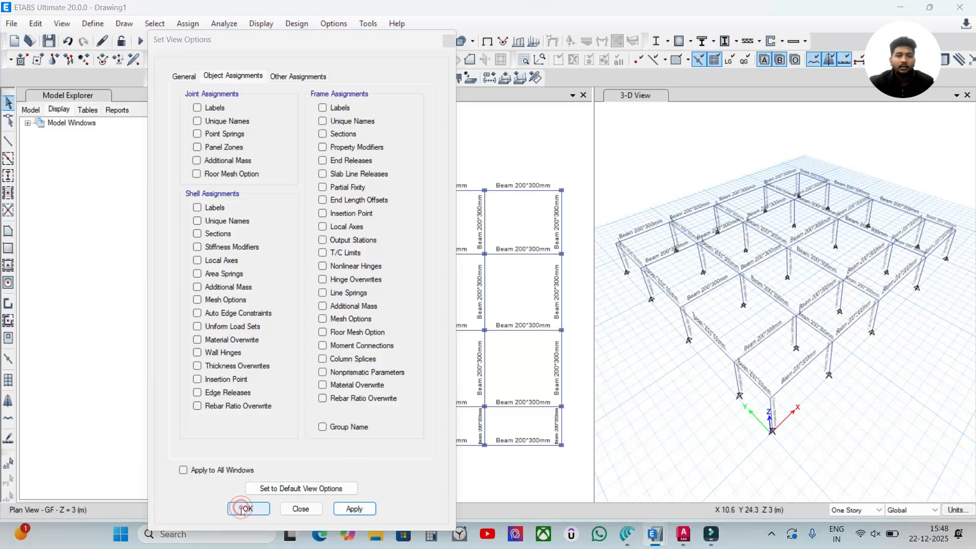
click(246, 508)
click(490, 44)
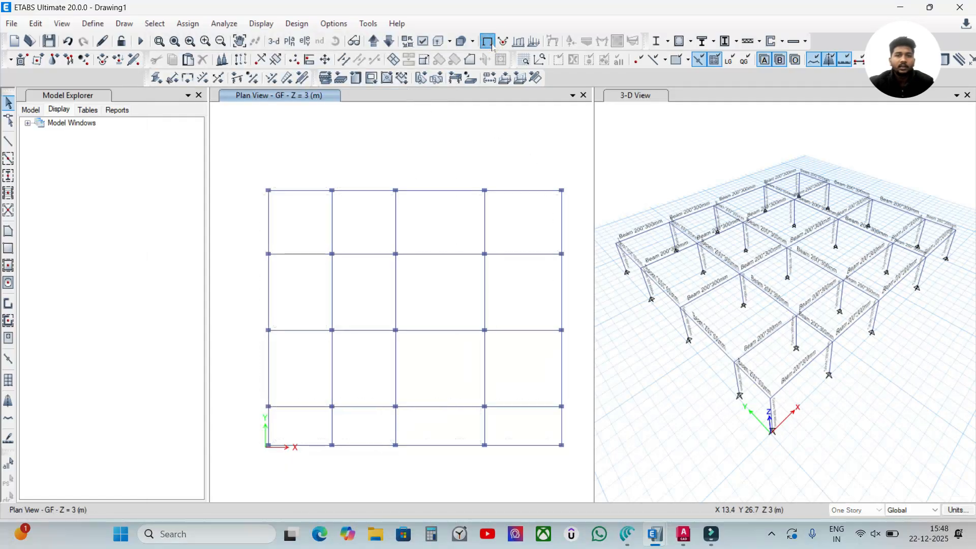
- Turn off the frame Sections labels in the 3-D view's object assignment display
click(723, 132)
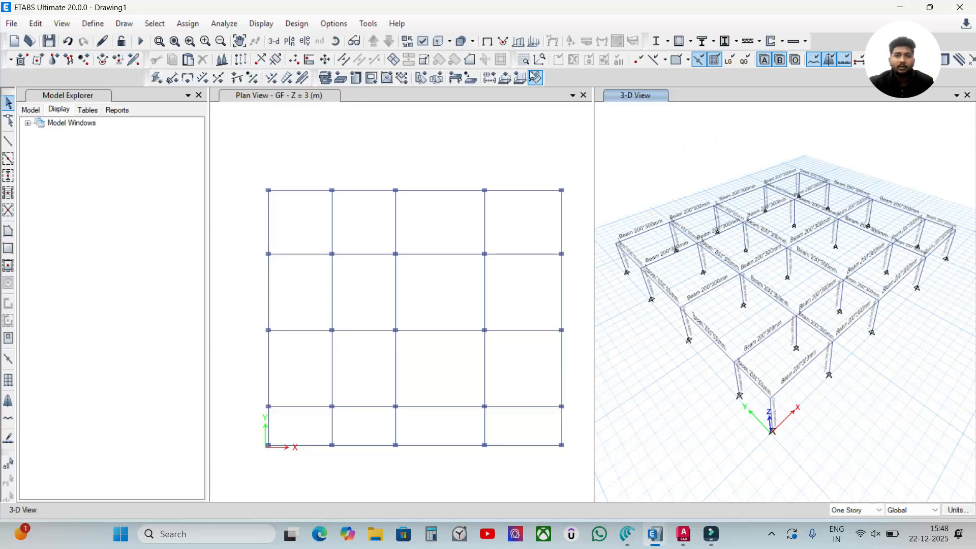
click(486, 41)
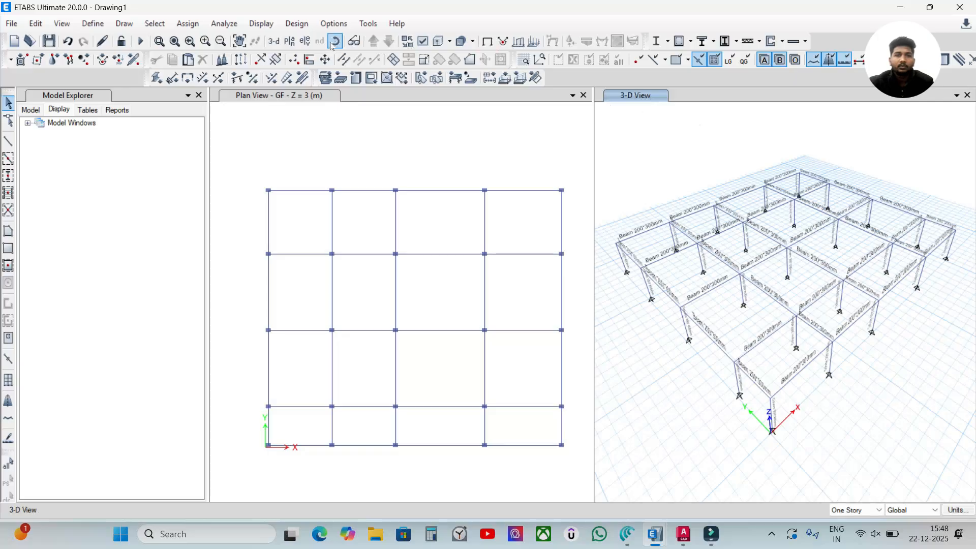
click(425, 44)
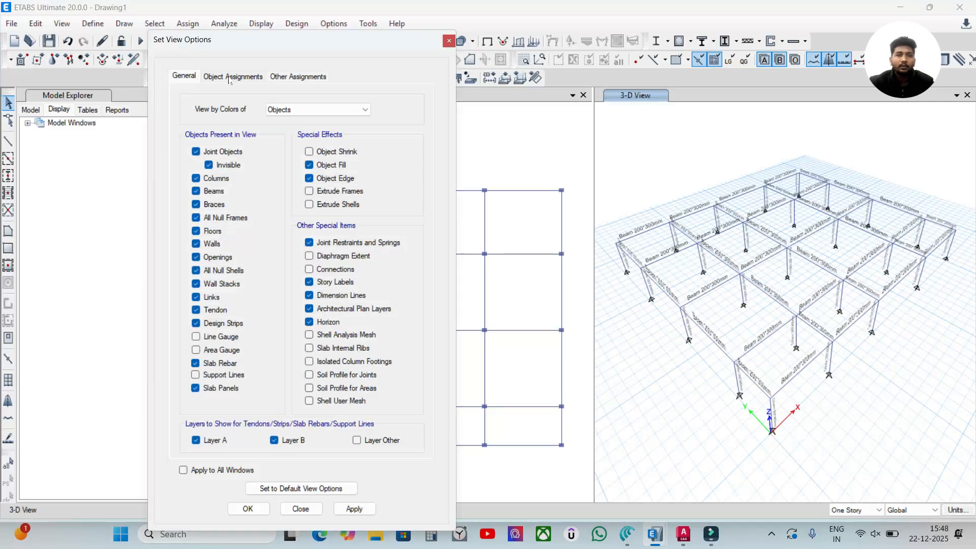
click(233, 75)
click(323, 133)
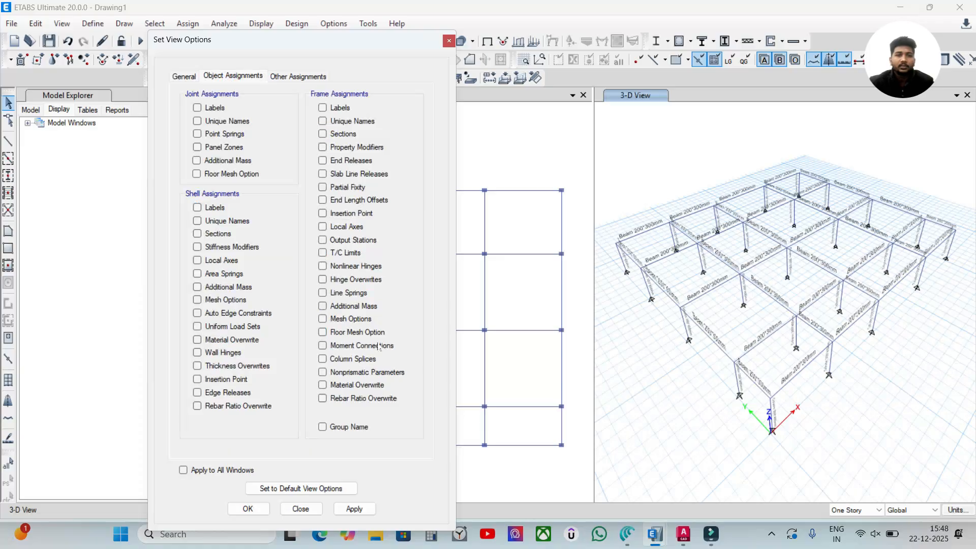
click(354, 509)
click(242, 510)
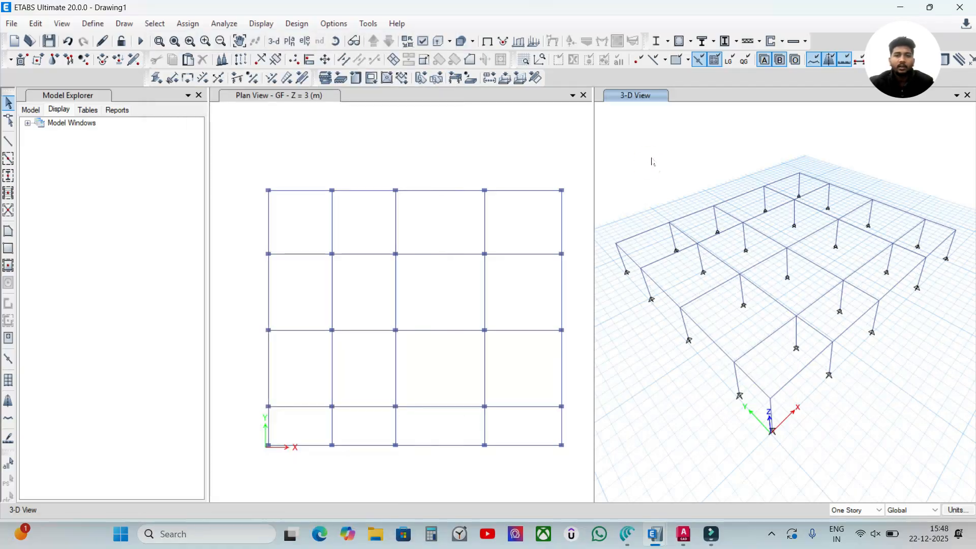
- Keep the story scope at One Story and window-select all joints and frames in the GF plan
click(468, 150)
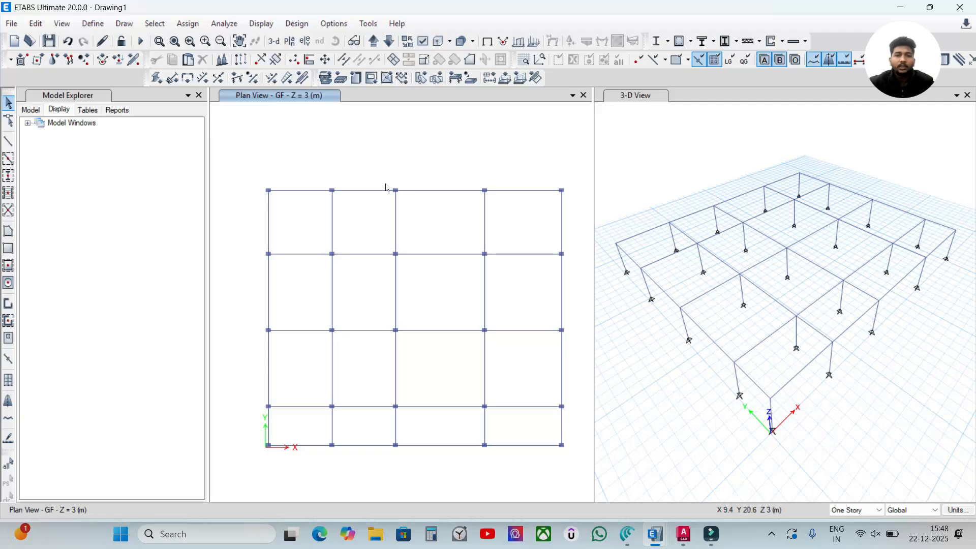
drag(246, 159, 346, 179)
click(863, 510)
click(859, 522)
drag(263, 182, 568, 444)
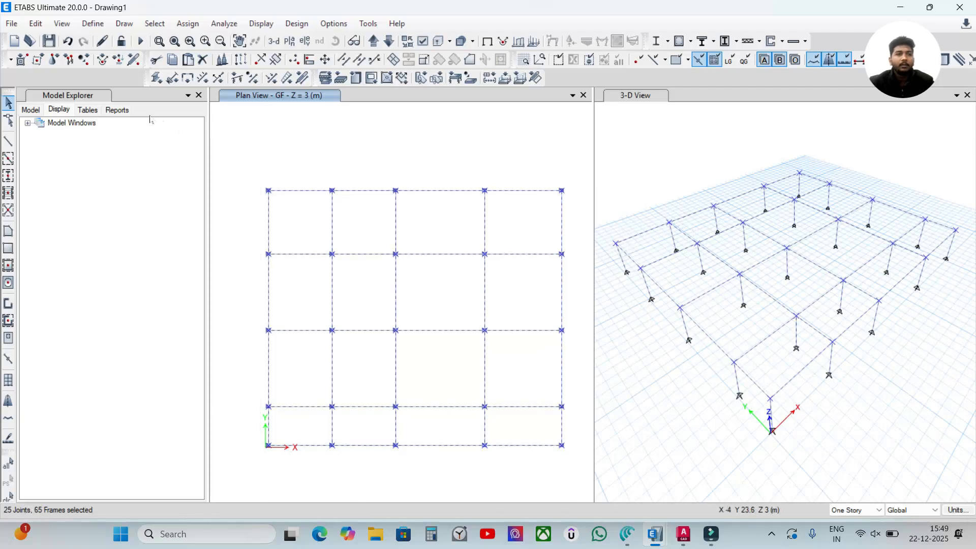
- Open Replicate for the selected GF objects and set it to replicate on stories
click(34, 24)
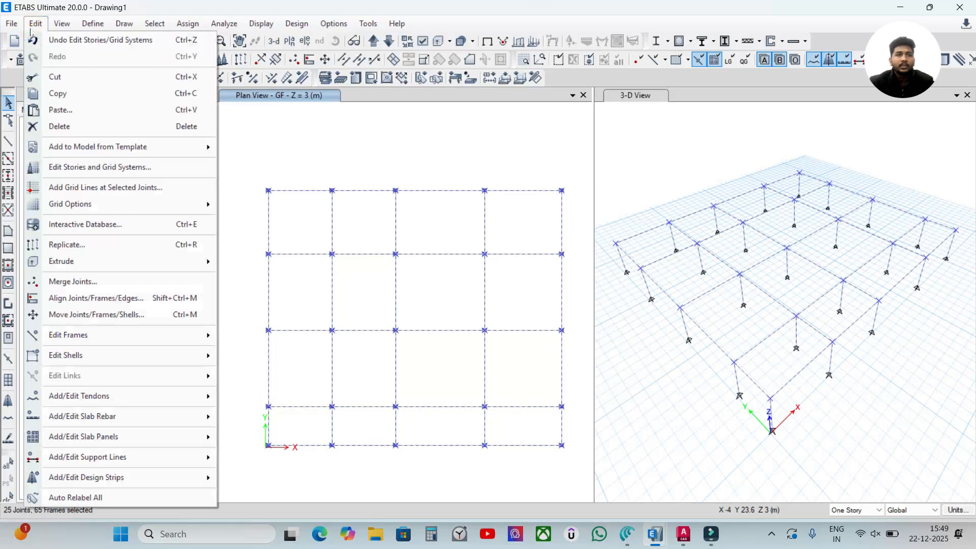
click(33, 24)
click(35, 23)
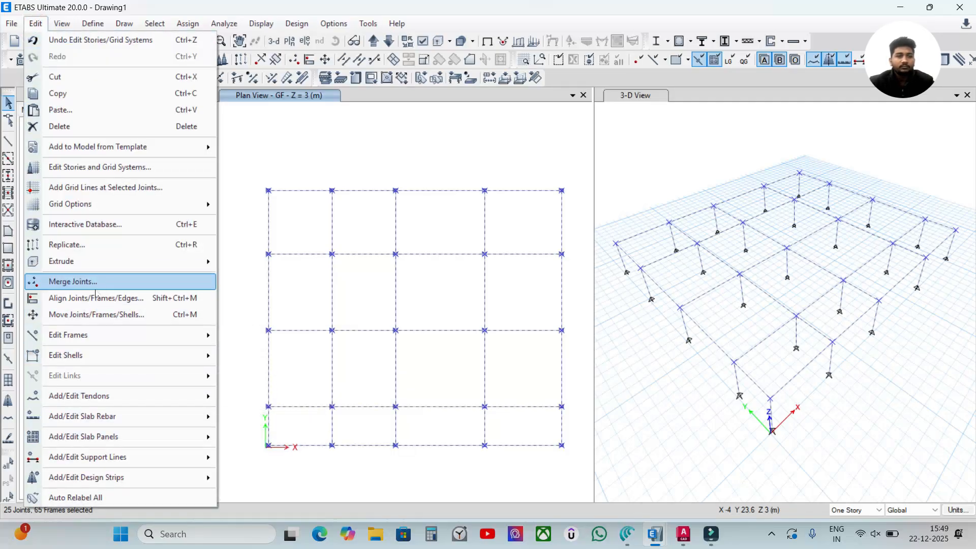
click(66, 246)
drag(457, 123, 512, 114)
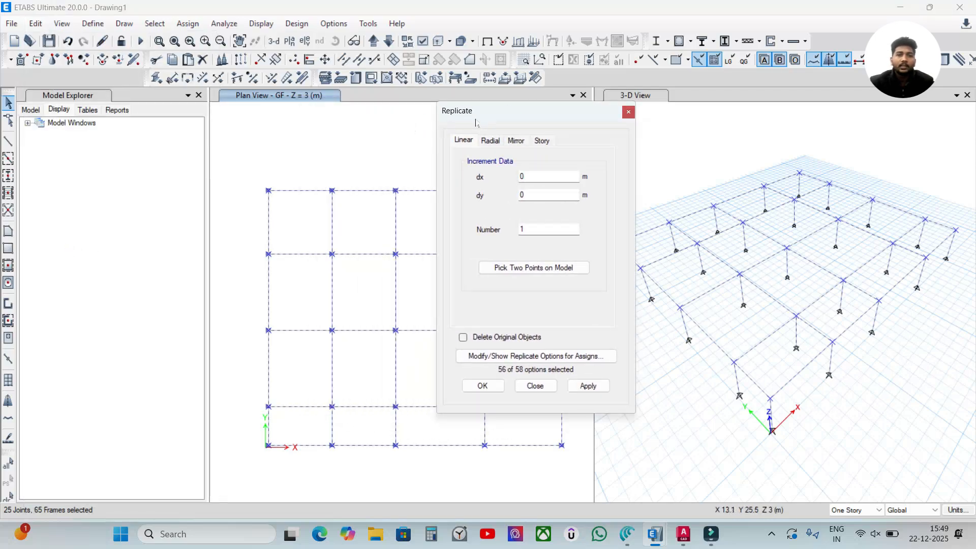
drag(491, 110, 474, 96)
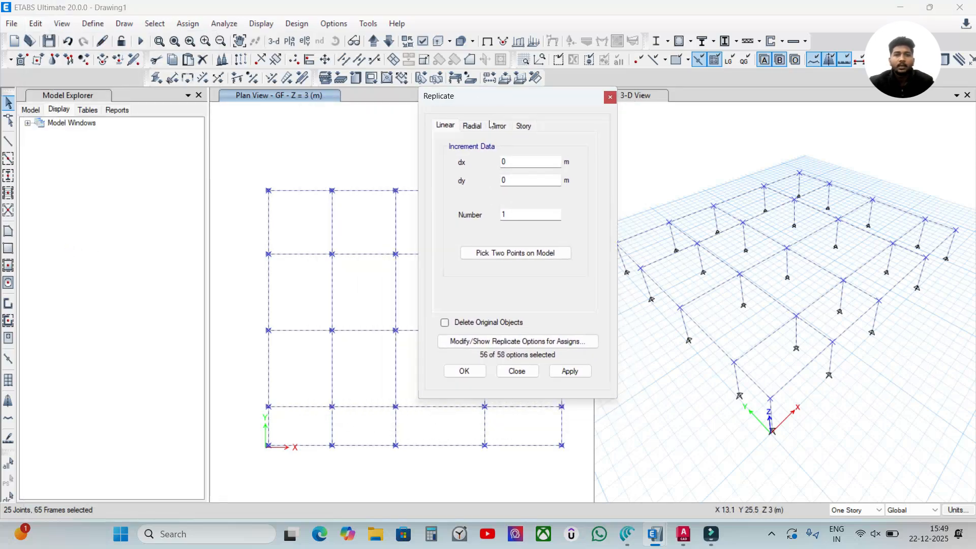
click(524, 127)
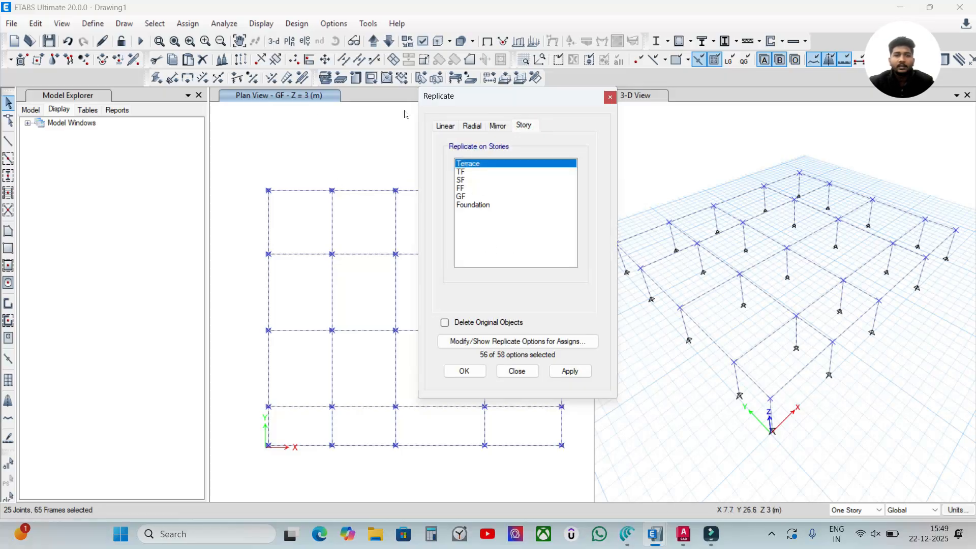
- Replicate the selected GF objects onto the FF story only, keeping the original objects
drag(462, 189, 473, 163)
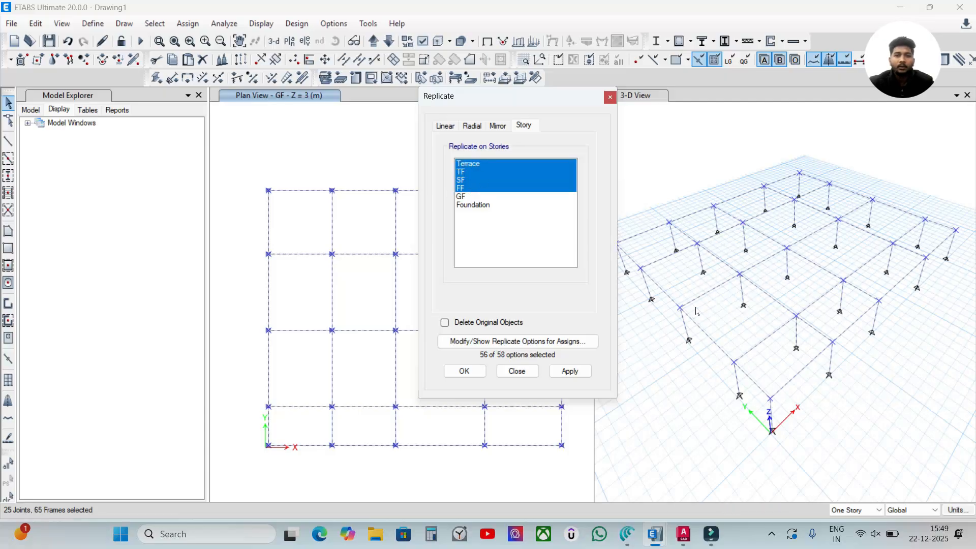
click(499, 189)
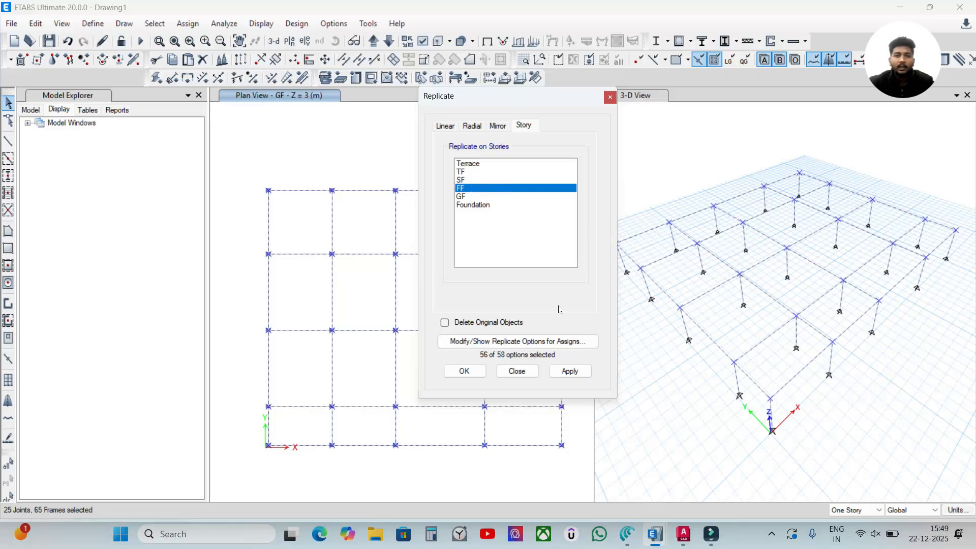
click(570, 371)
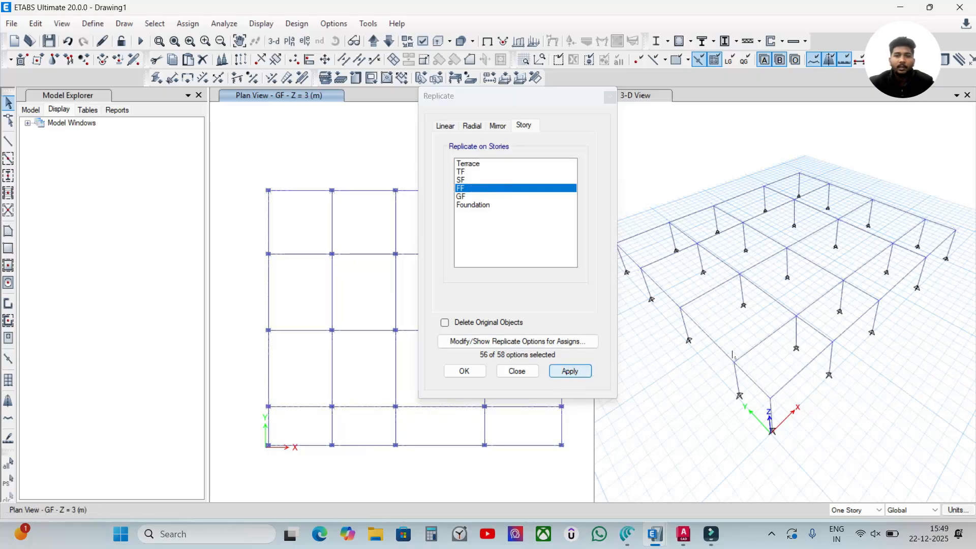
- Inspect the replicated FF framing in the 3-D view and undo the replication
shift+middle_drag(813, 460, 823, 416)
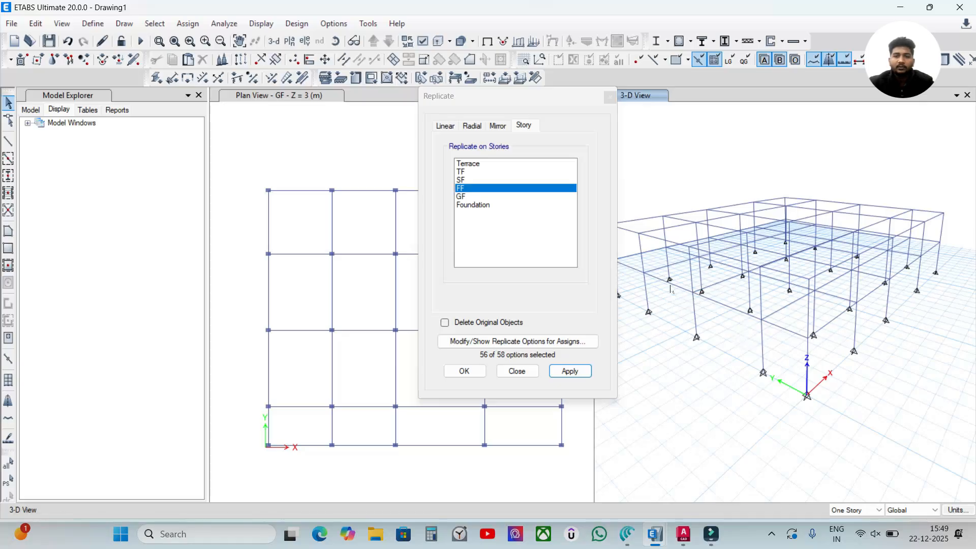
click(663, 299)
click(662, 303)
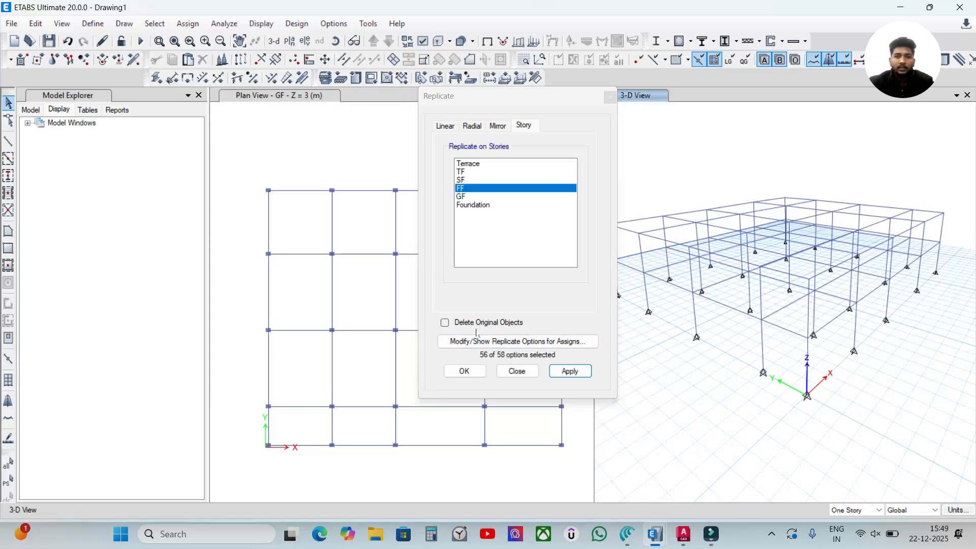
key(ctrl+z)
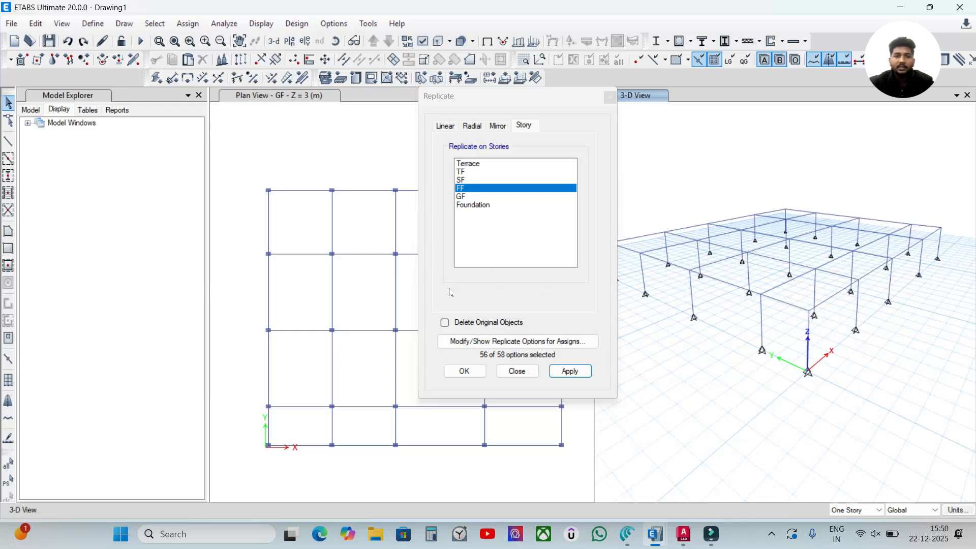
- Enable Delete Original Objects and try to replicate onto the FF story
click(464, 325)
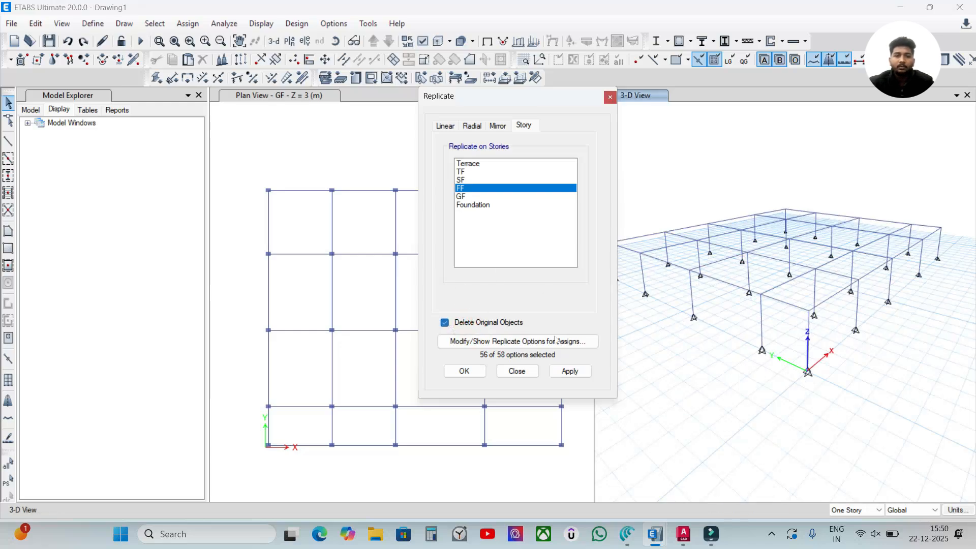
click(569, 371)
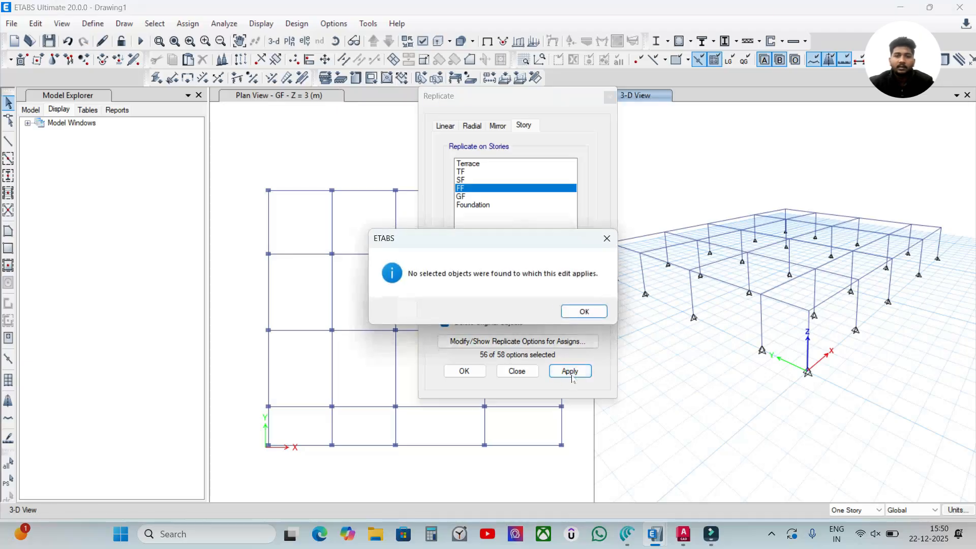
click(584, 312)
- Replicate all GF plan objects onto FF with the originals deleted, and undo that replication
drag(239, 152, 576, 470)
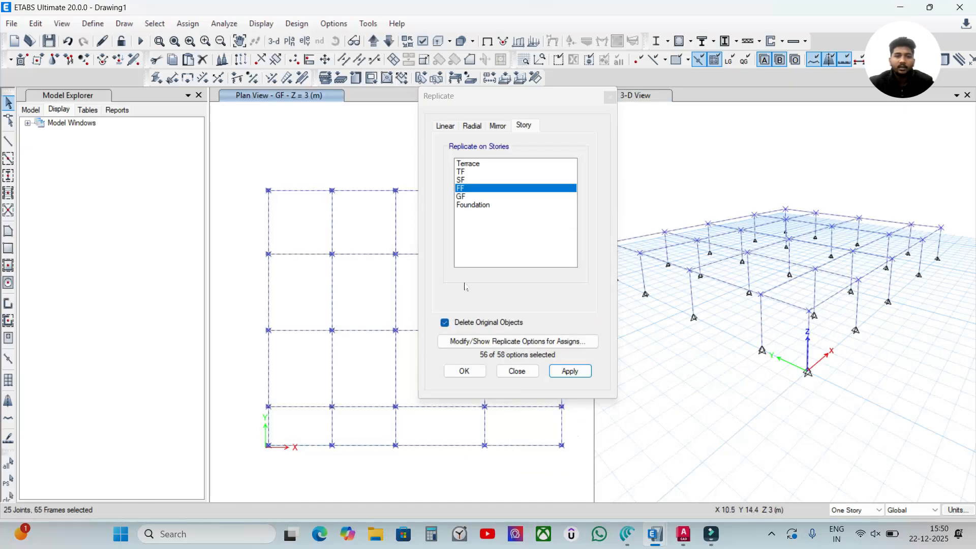
click(570, 370)
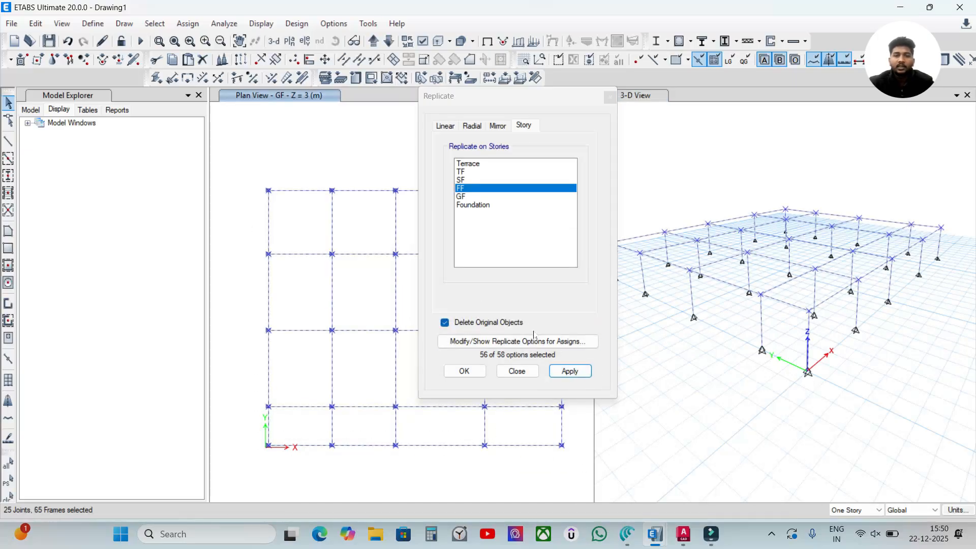
click(572, 373)
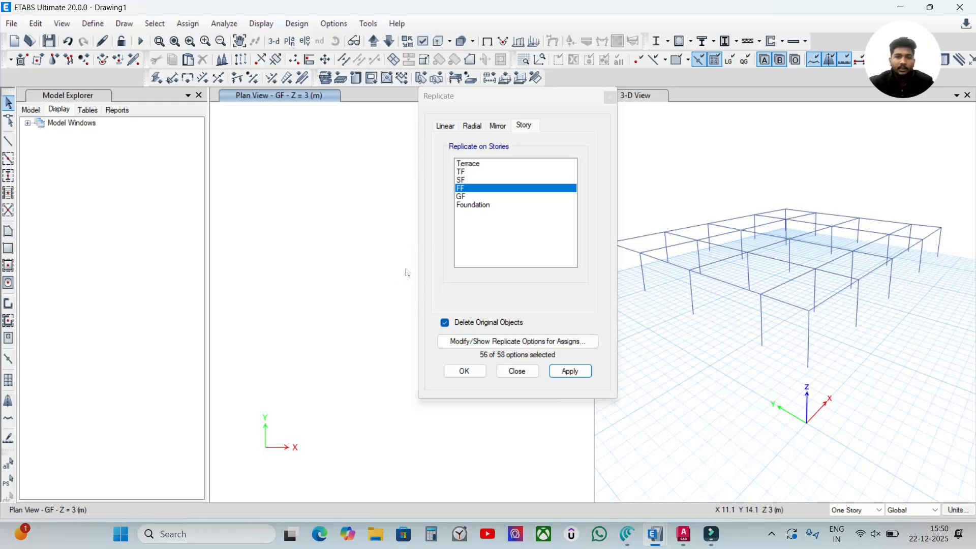
key(ctrl+z)
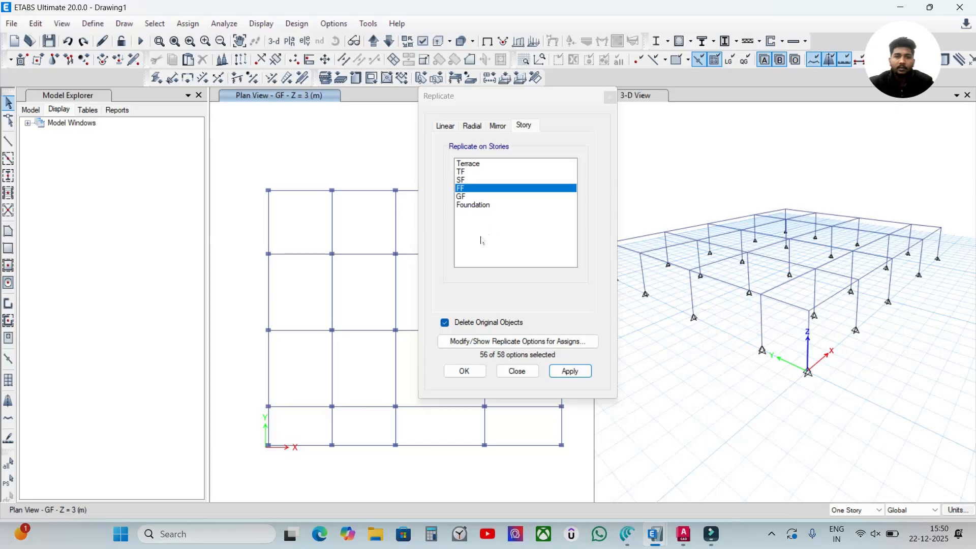
- Replicate all GF plan objects onto the FF story with Delete Original Objects turned off
click(486, 303)
click(446, 323)
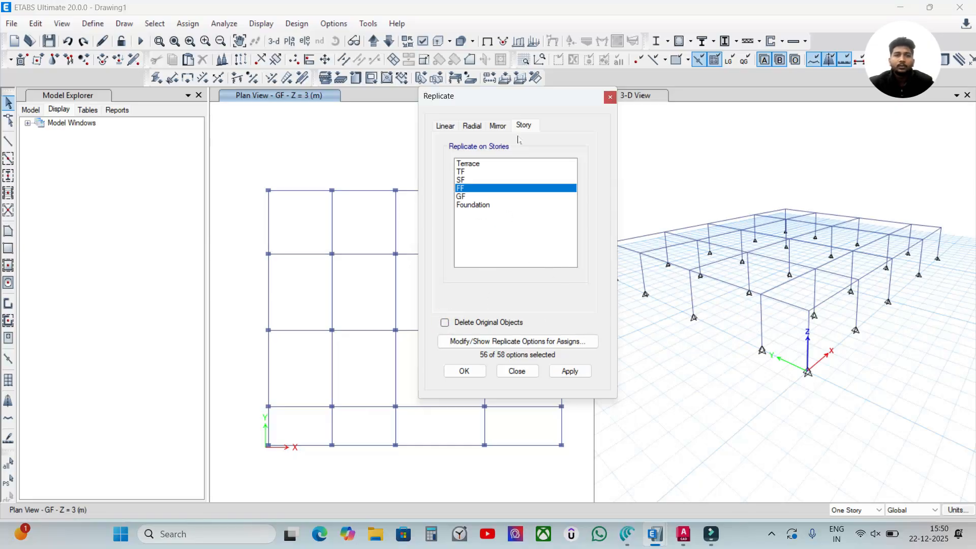
drag(530, 101, 136, 78)
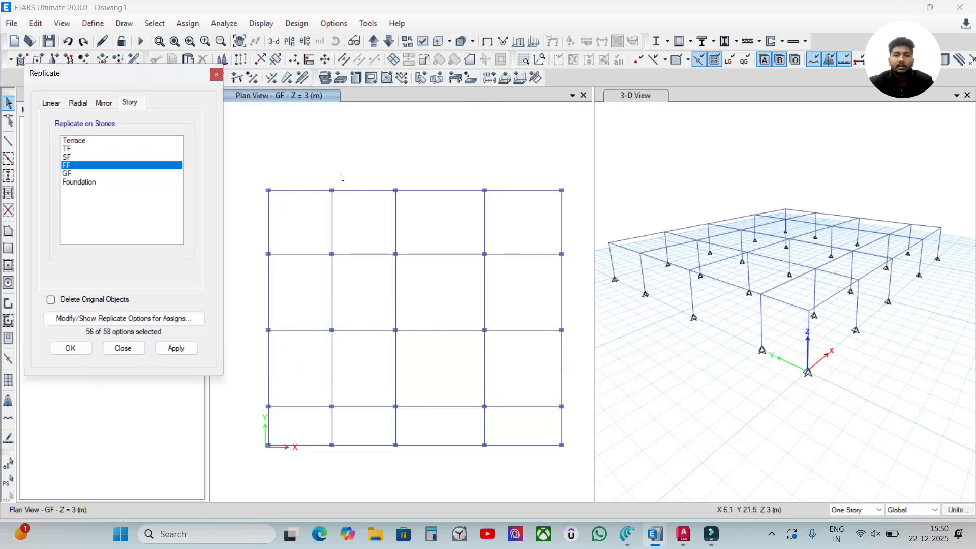
drag(244, 174, 579, 469)
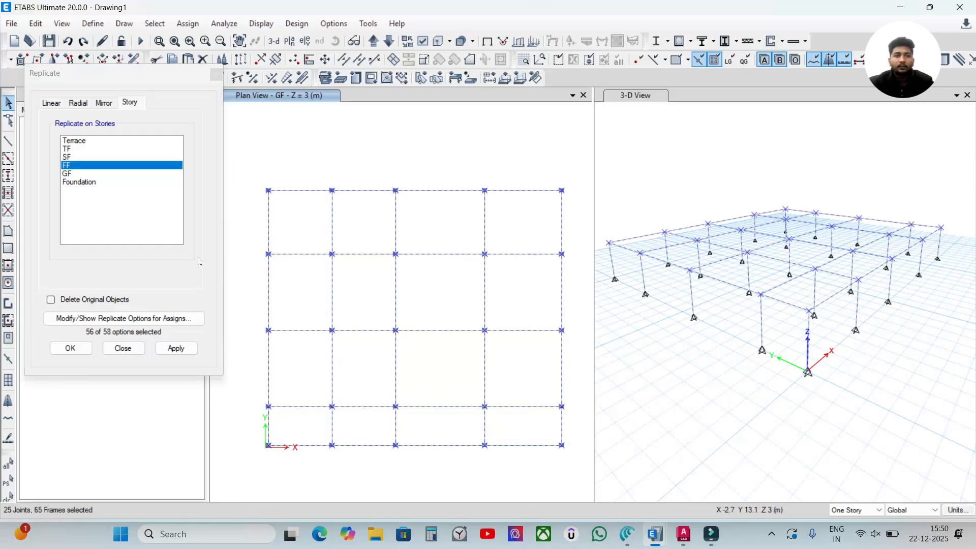
click(176, 348)
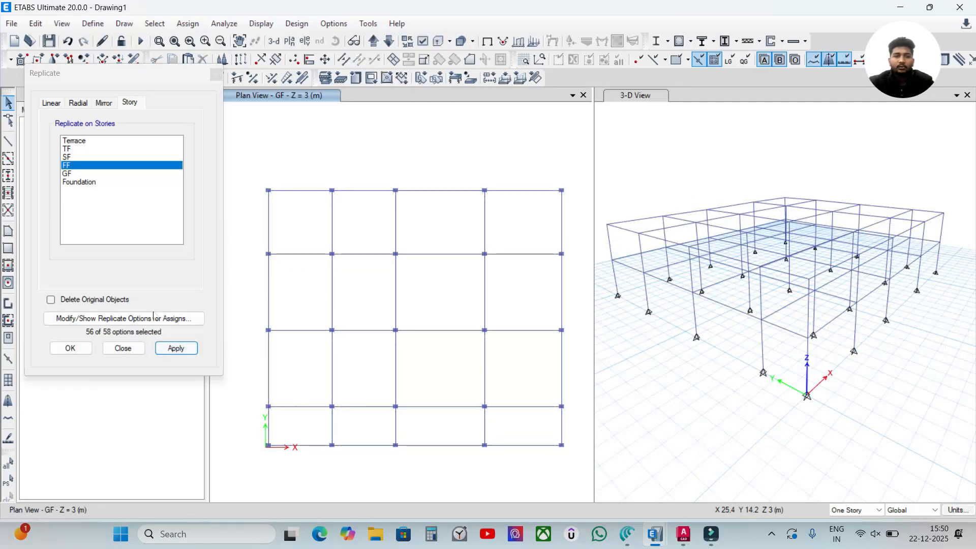
drag(152, 72, 368, 86)
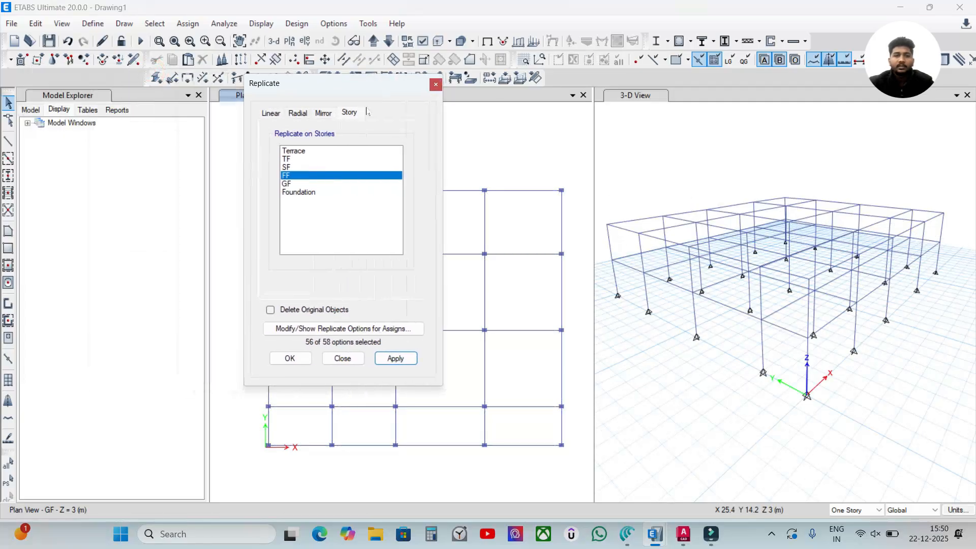
click(289, 359)
- Draw a rectangular floor with the Slab150mm 2 way property over the FF plan's upper-left bay
click(346, 133)
click(373, 41)
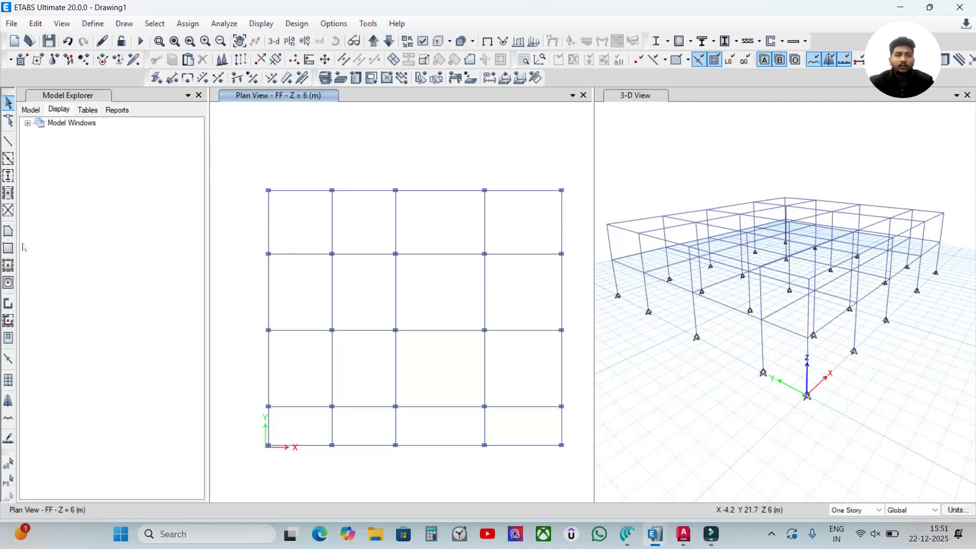
click(8, 249)
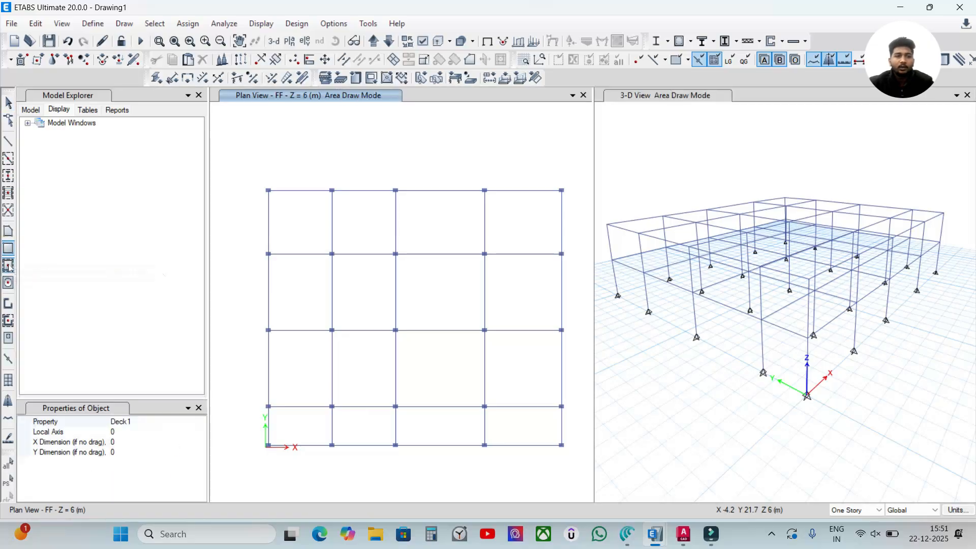
click(8, 264)
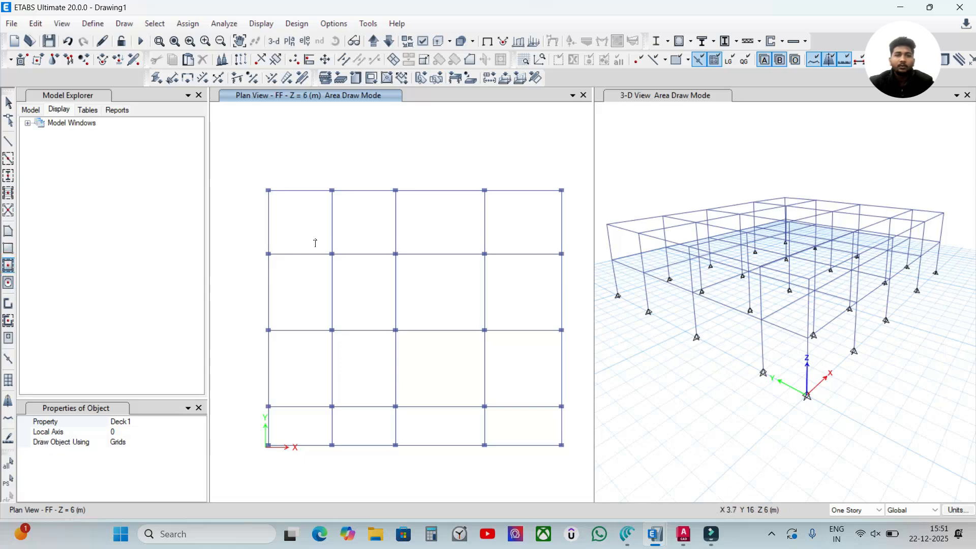
click(8, 250)
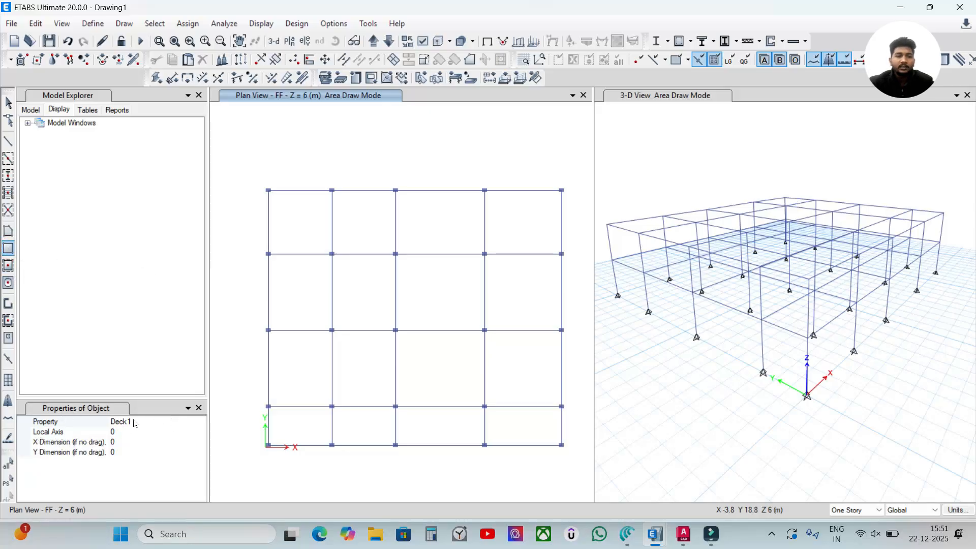
click(139, 421)
click(153, 421)
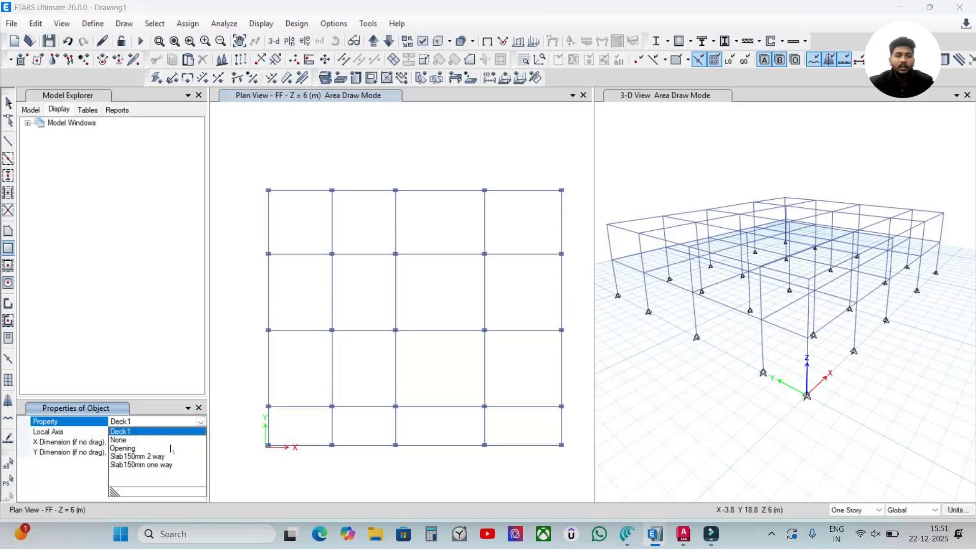
click(155, 456)
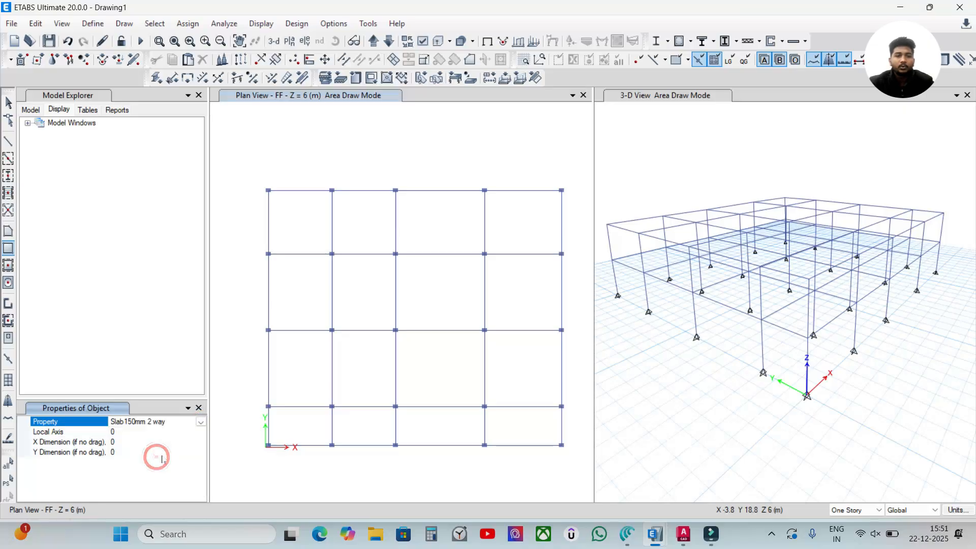
scroll(272, 202, up, 3)
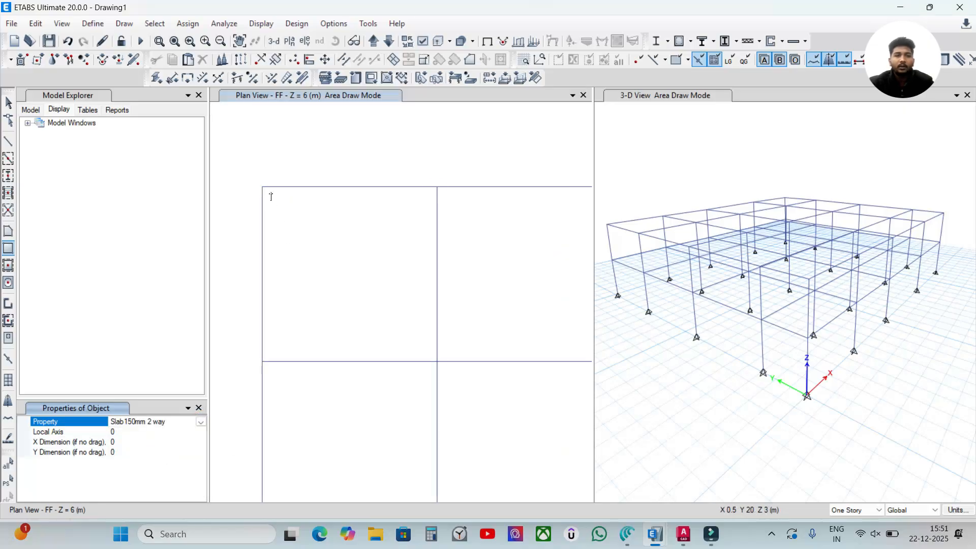
drag(262, 187, 436, 362)
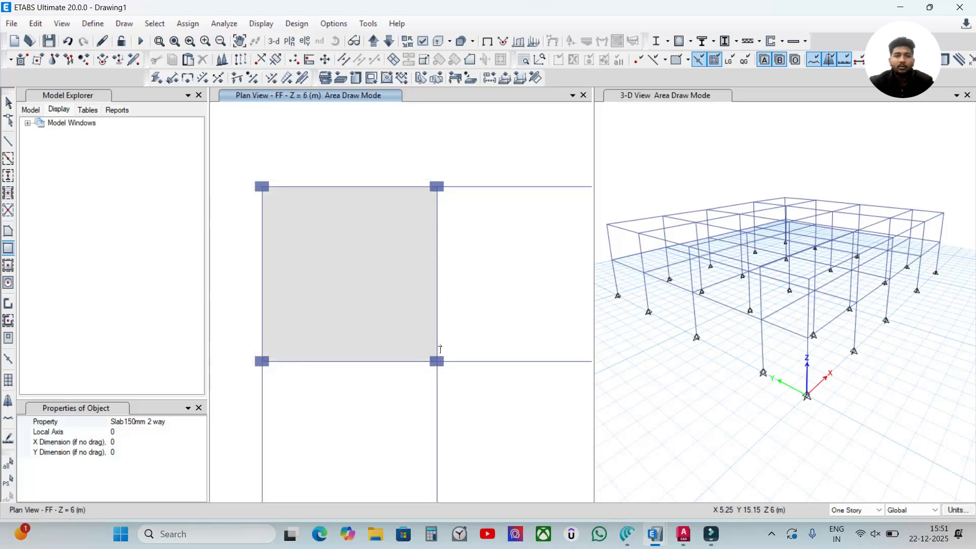
scroll(351, 274, down, 3)
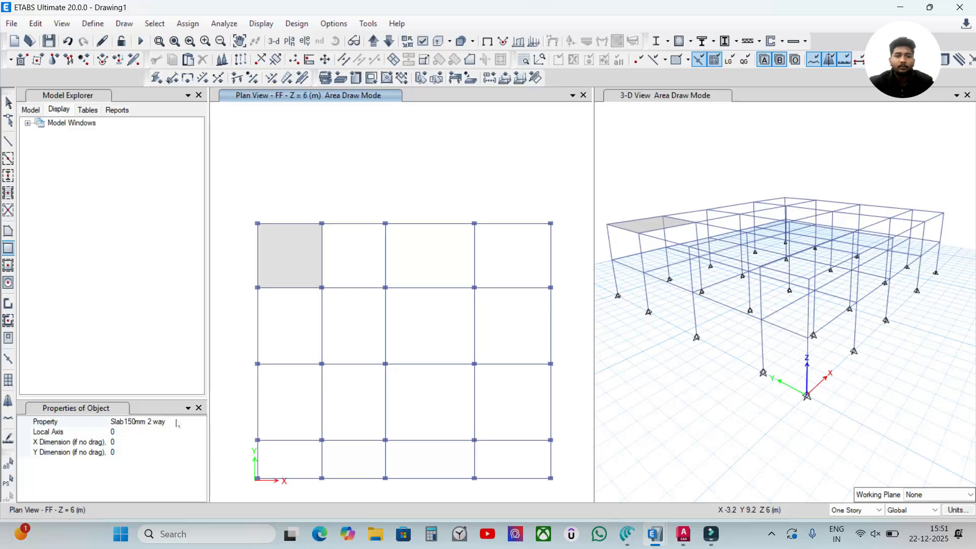
- In the other ETABS window, open the model G+2 Model 2 manual way unsymmetric grid, saving the G+3 Building in Etabs changes
mouse_move(655, 534)
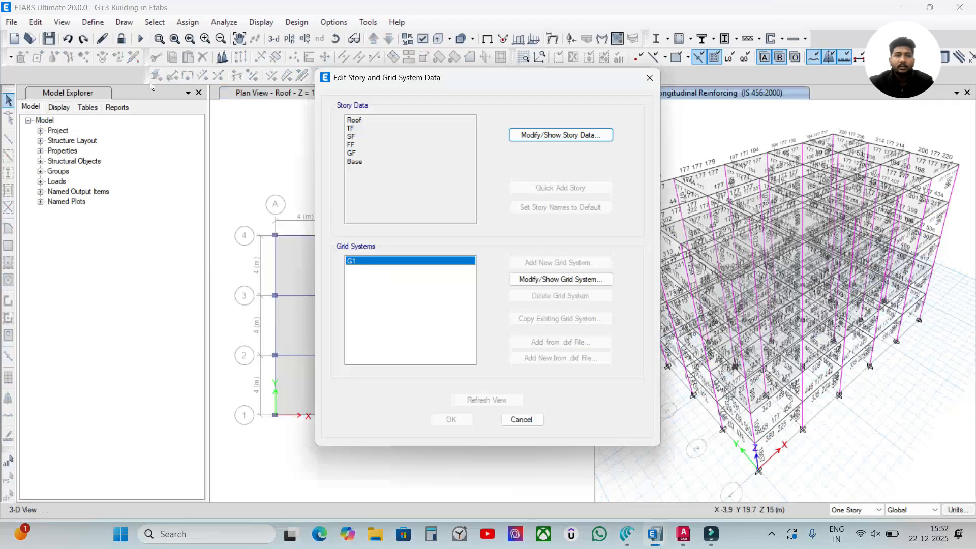
click(649, 78)
click(11, 22)
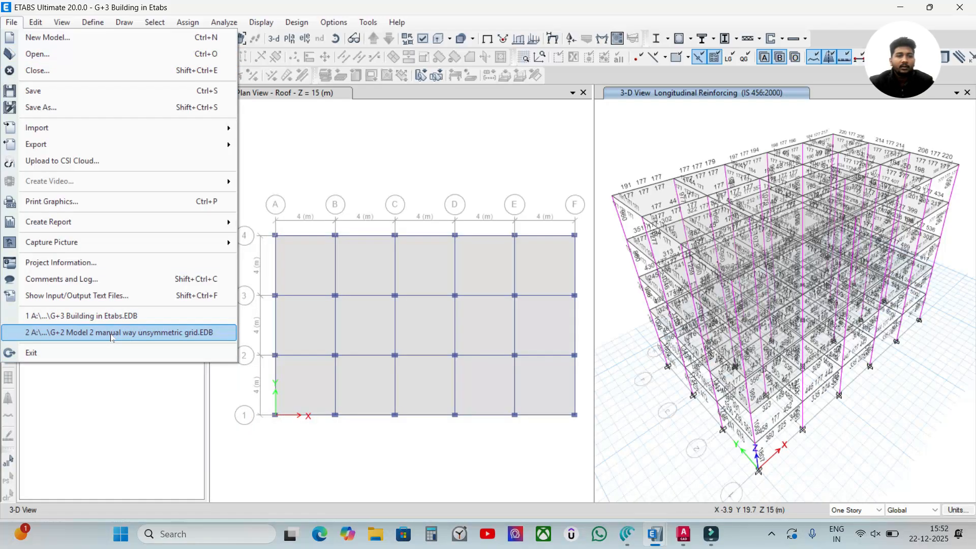
click(93, 333)
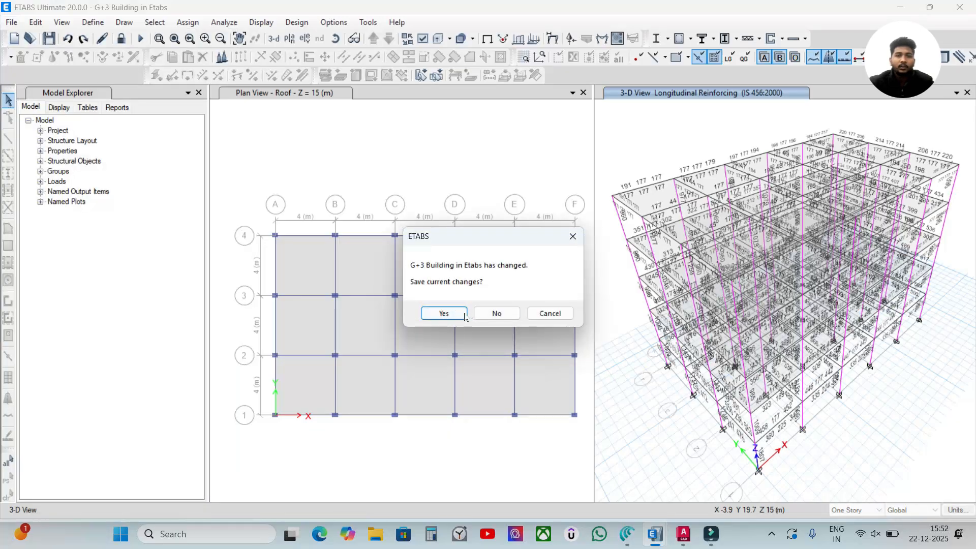
click(442, 313)
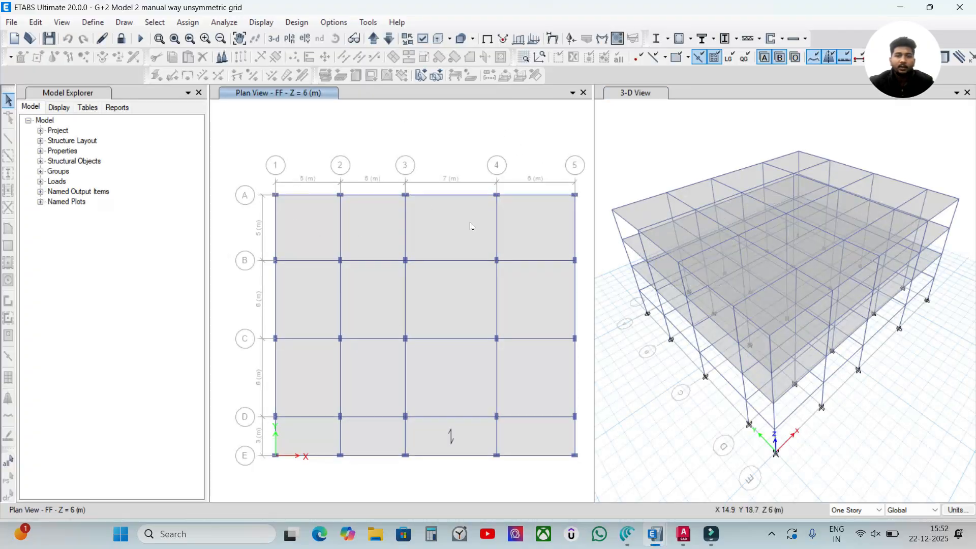
- Review the G+2 model's list of stories in its story and grid system data
click(35, 22)
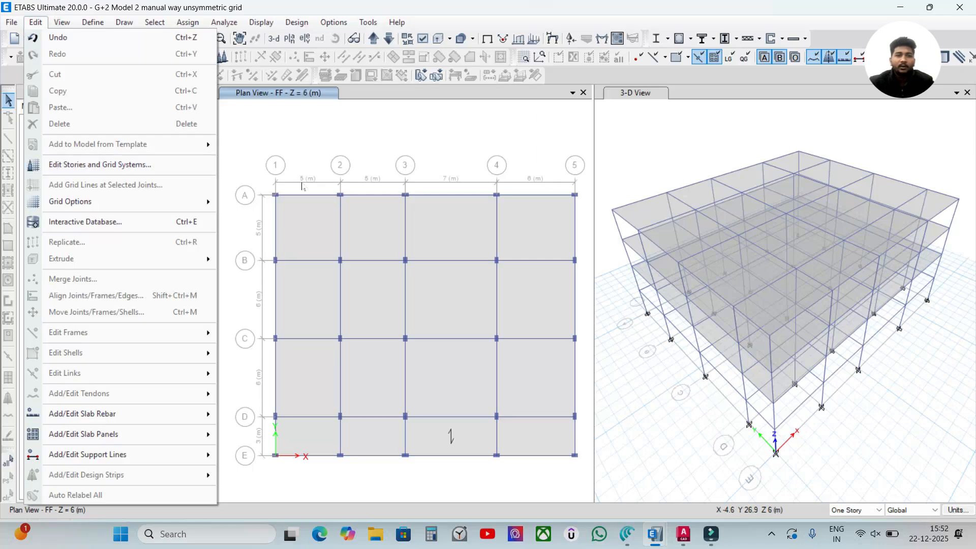
click(133, 164)
drag(406, 70, 225, 58)
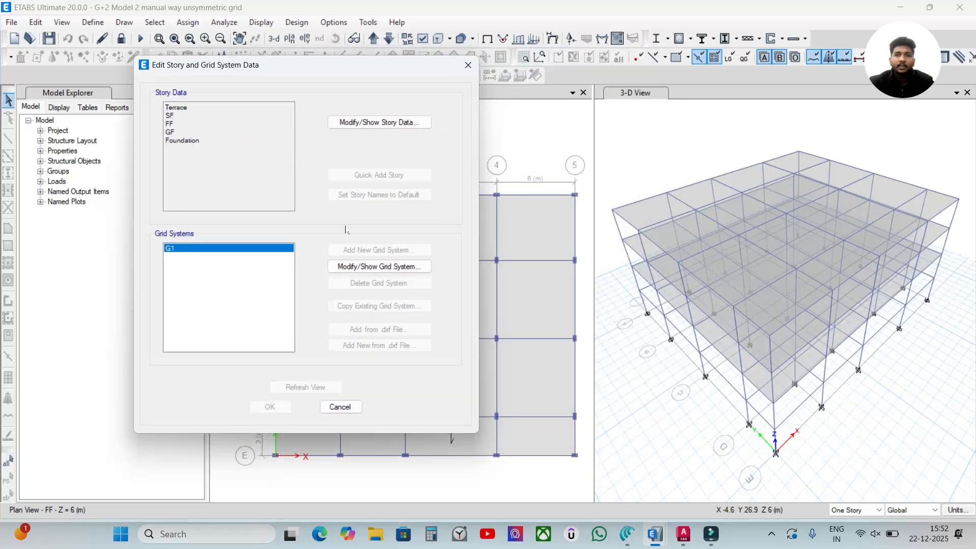
- Switch back to the Drawing1 model and delete the TF story together with its existing structure
mouse_move(654, 534)
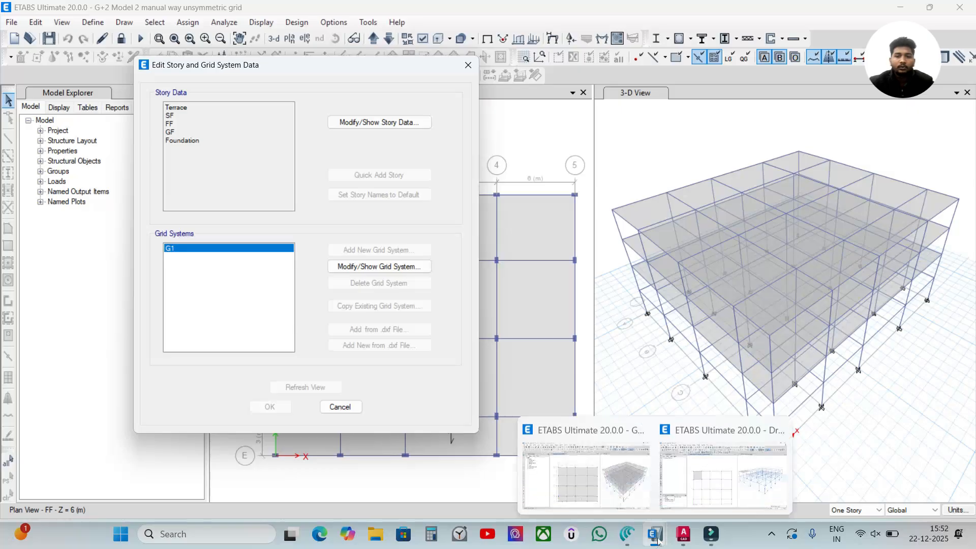
click(727, 480)
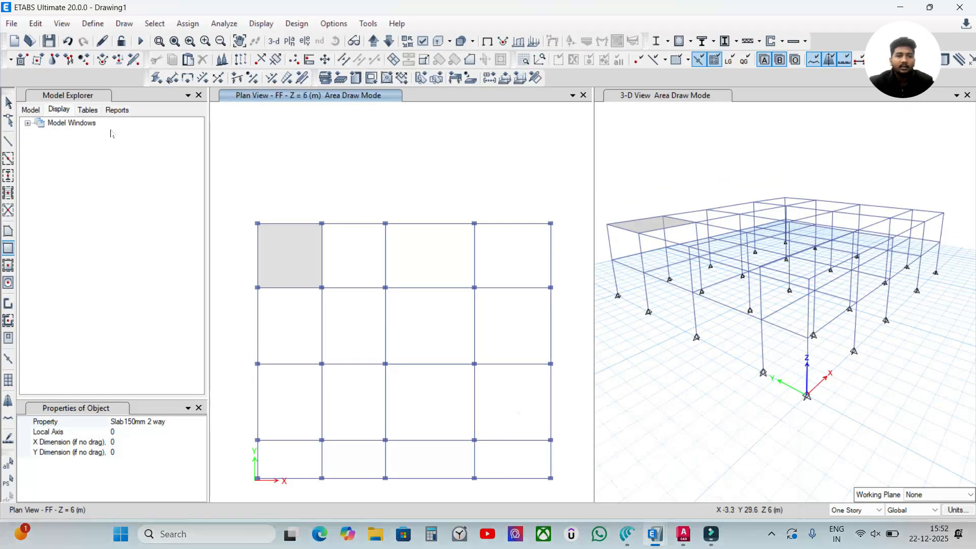
click(35, 23)
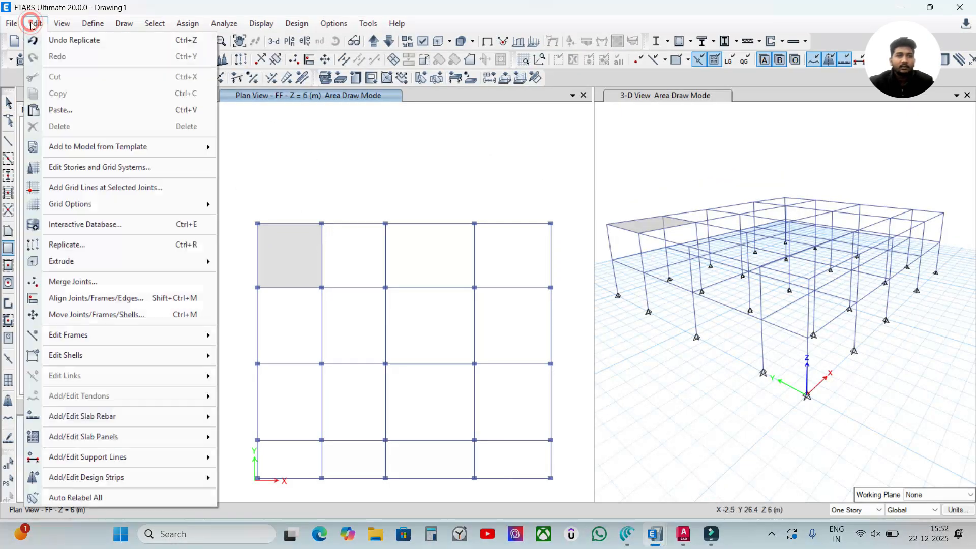
click(89, 168)
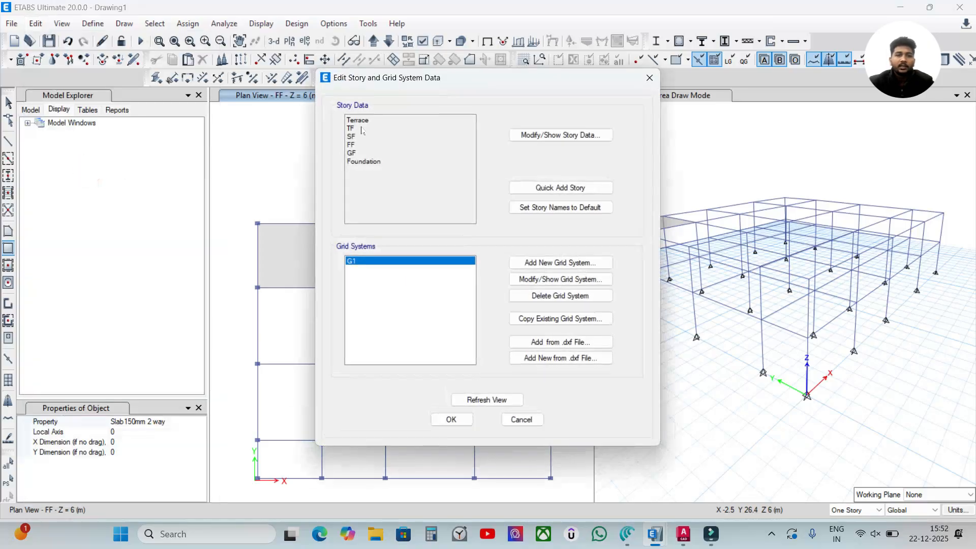
click(538, 137)
mouse_move(406, 93)
mouse_down()
mouse_move(375, 163)
mouse_move(396, 91)
mouse_up()
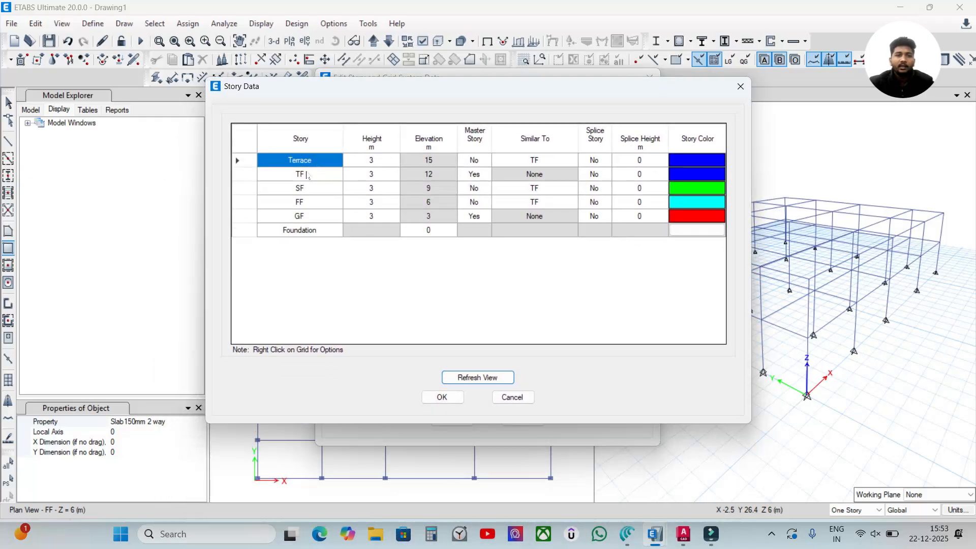
click(307, 176)
right_click(251, 175)
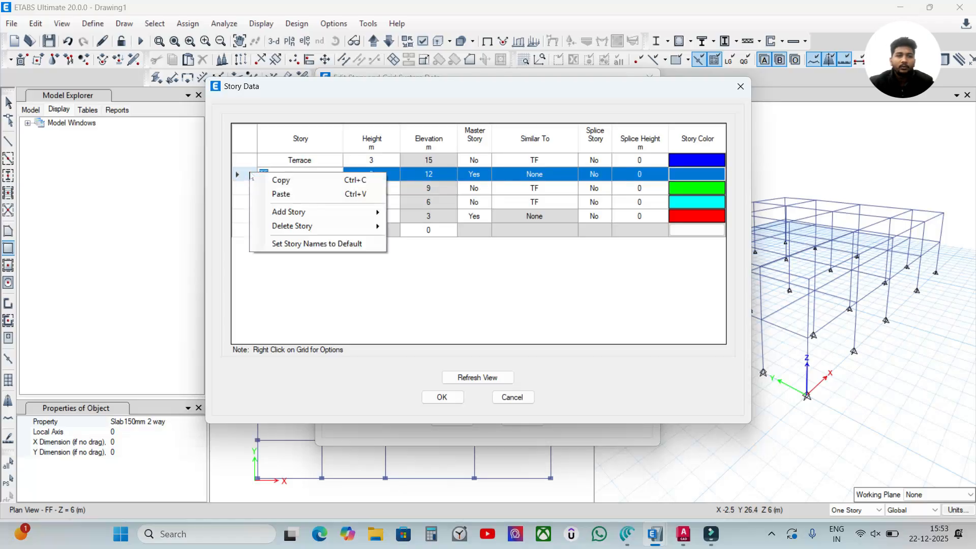
mouse_move(333, 229)
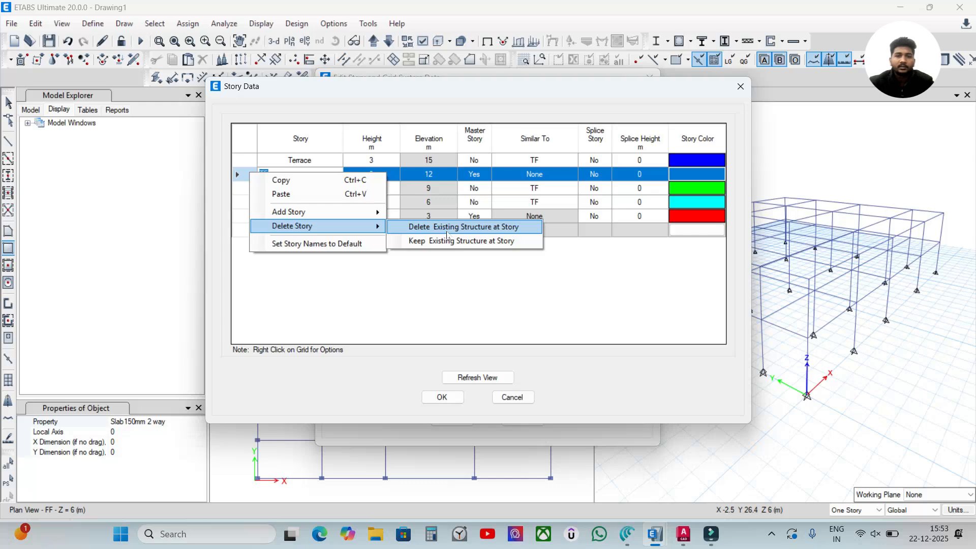
click(471, 229)
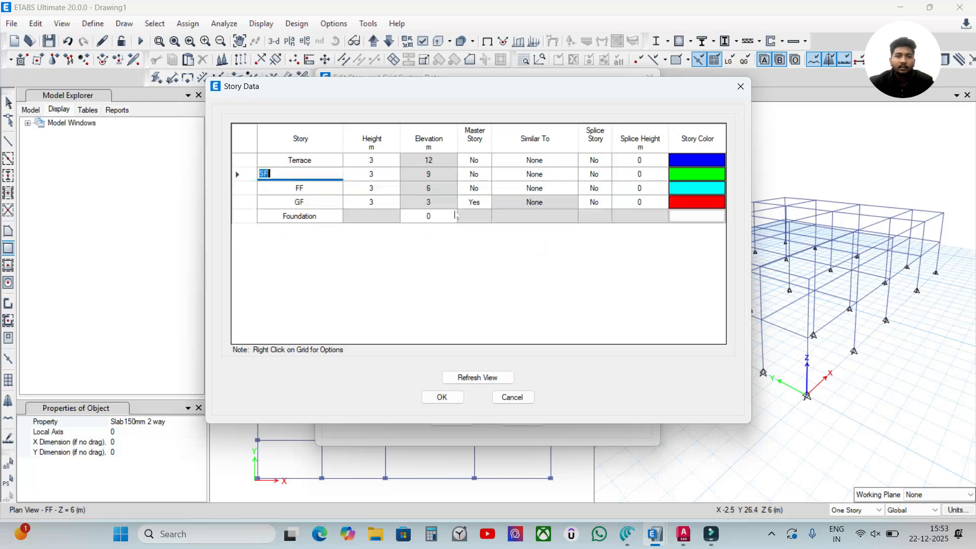
- Make SF a master story in the story data
click(376, 240)
click(479, 175)
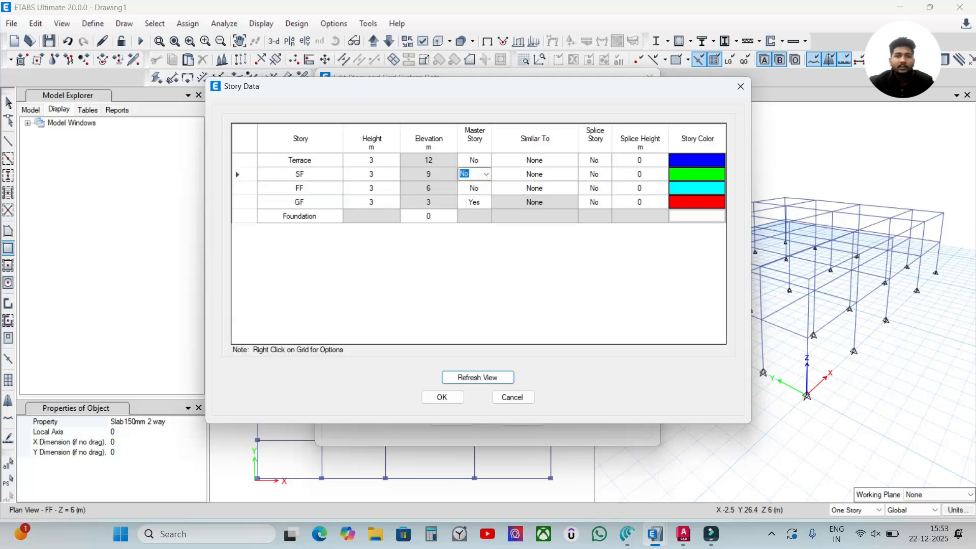
click(483, 175)
click(465, 185)
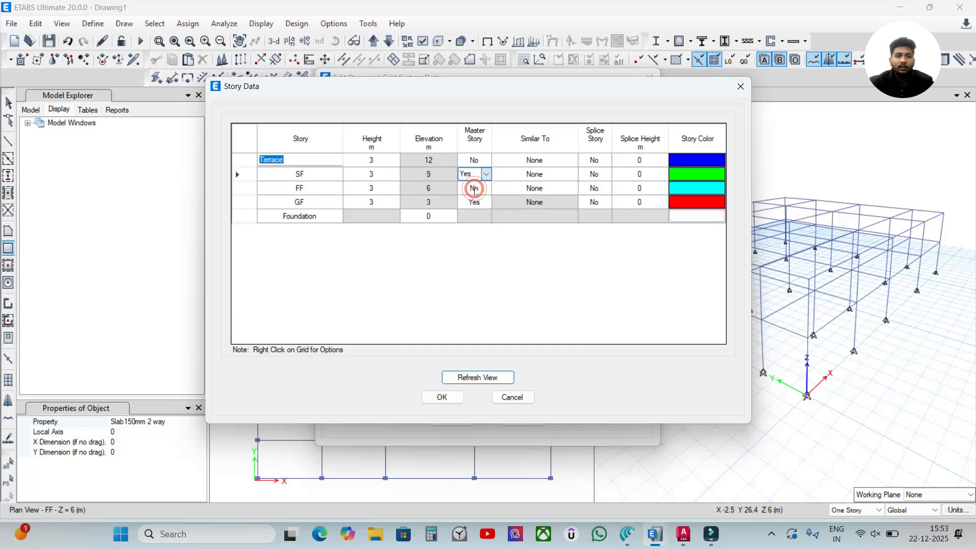
- Set the Terrace and FF stories similar to SF and apply the story and grid changes
click(554, 160)
click(572, 159)
click(544, 179)
click(567, 190)
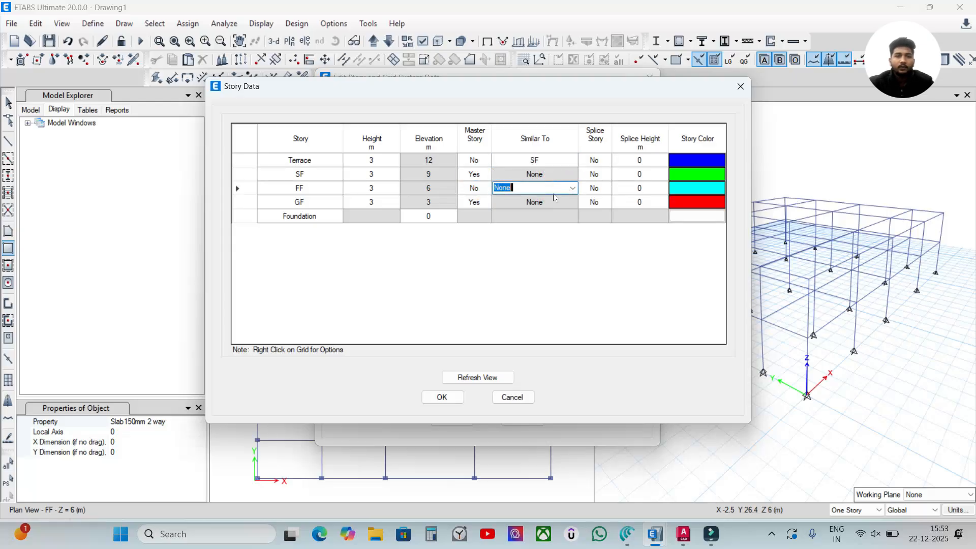
click(571, 188)
click(540, 211)
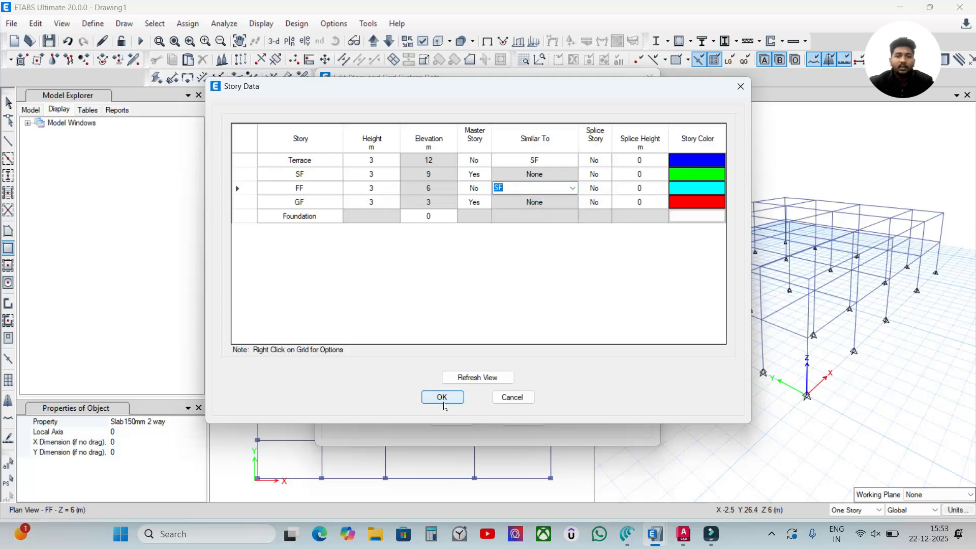
click(442, 399)
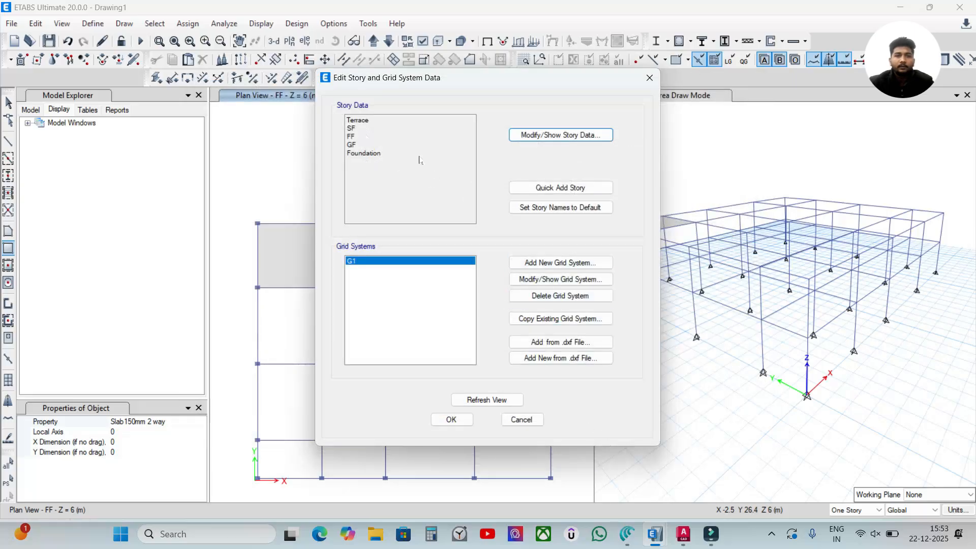
click(451, 420)
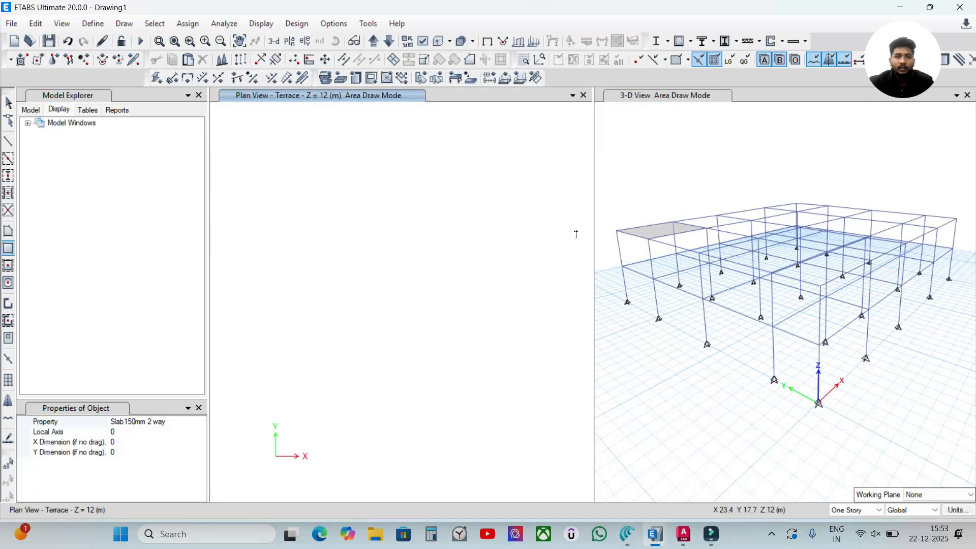
- Bring up the FF story (Z = 6 m) in the plan view and leave area drawing mode
click(387, 42)
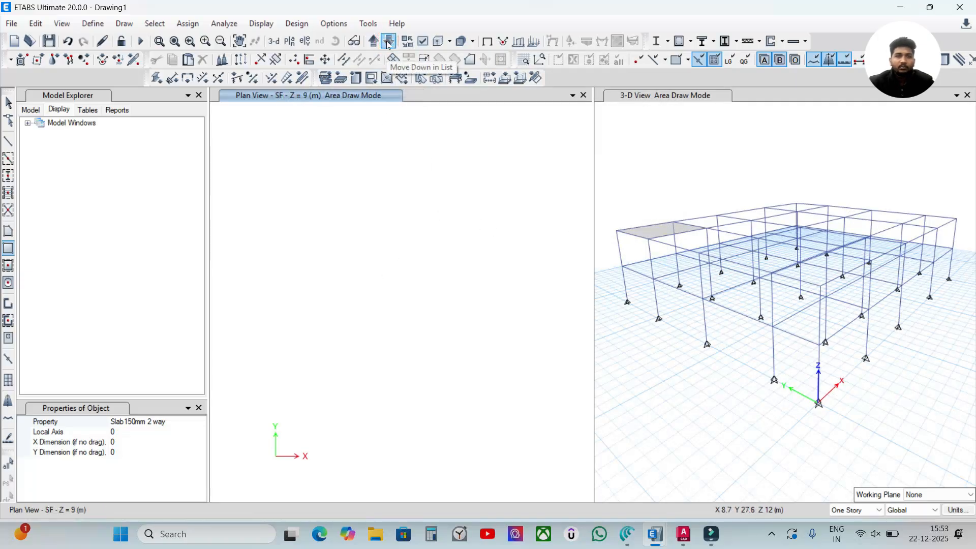
click(387, 43)
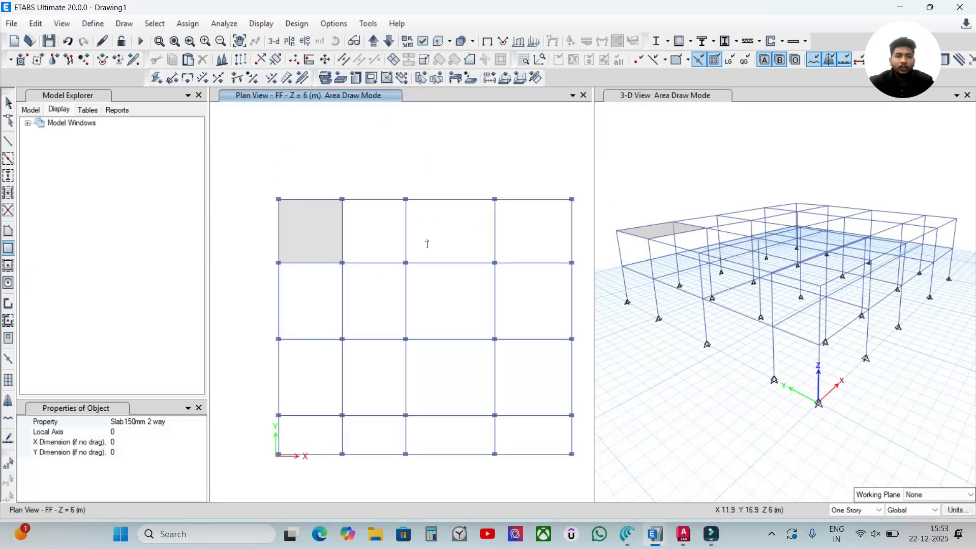
click(38, 259)
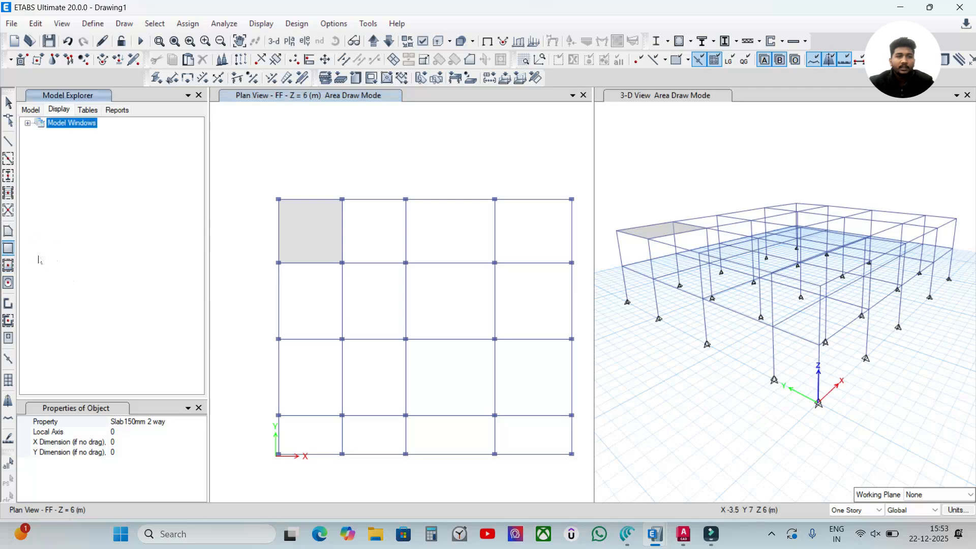
click(258, 223)
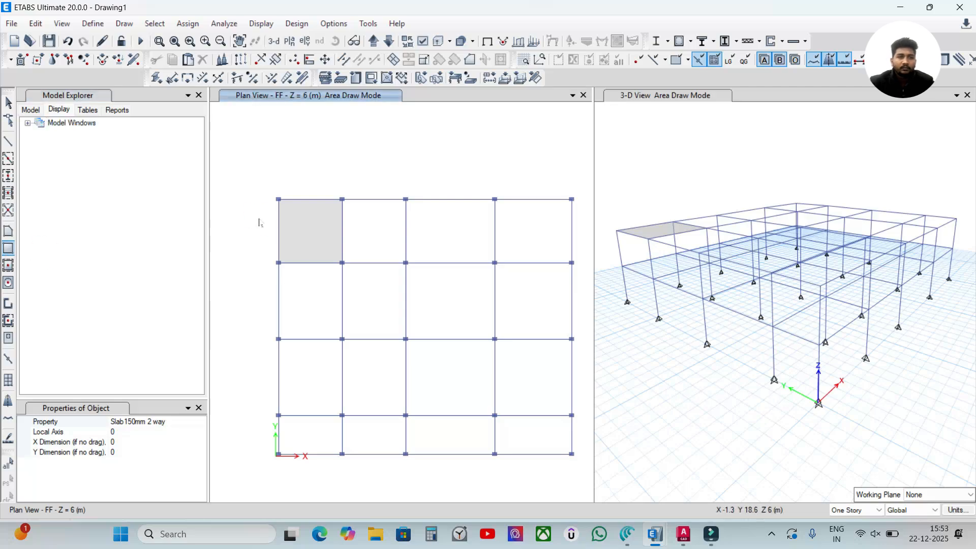
key(Escape)
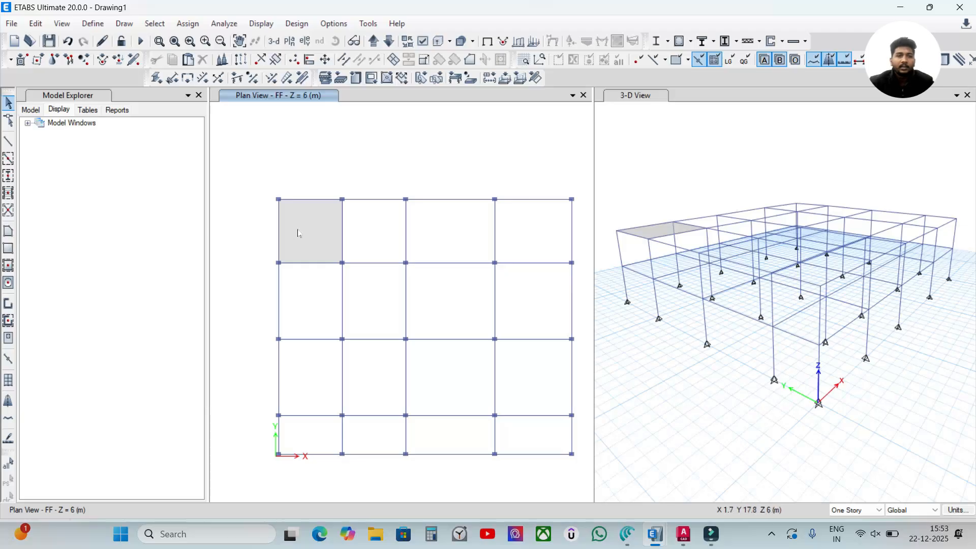
- Draw a 5 m by 5 m Slab150mm 2 way rectangle over the second bay of the FF plan's uppermost row
click(8, 248)
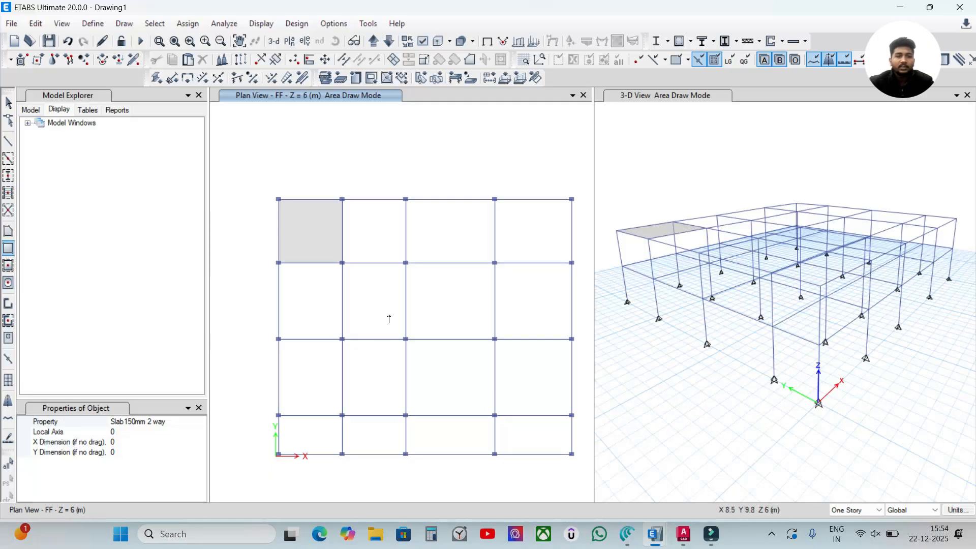
scroll(346, 205, up, 3)
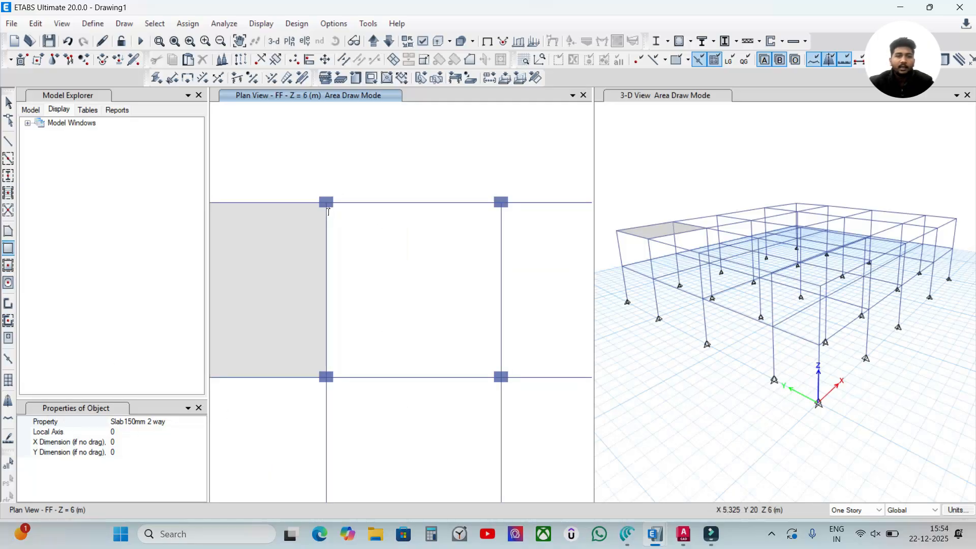
click(326, 202)
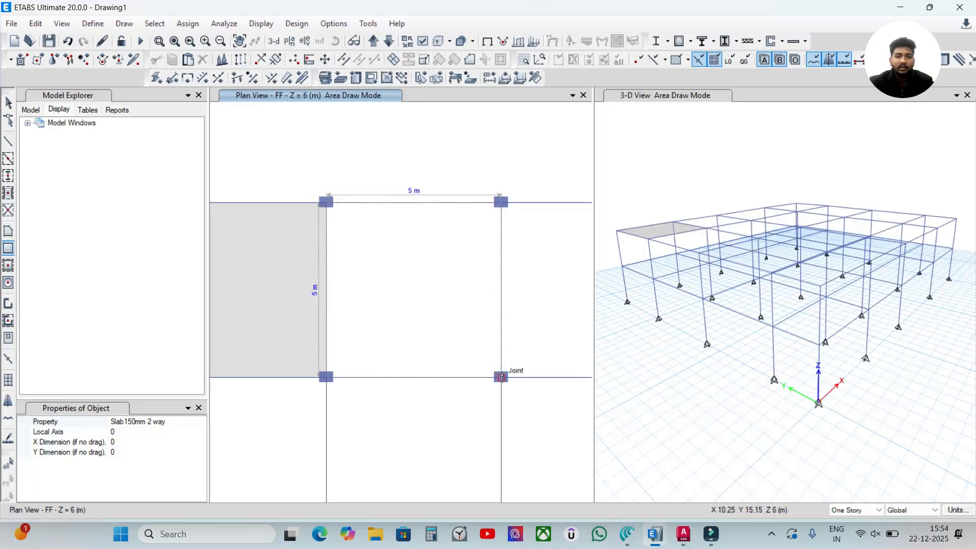
click(500, 377)
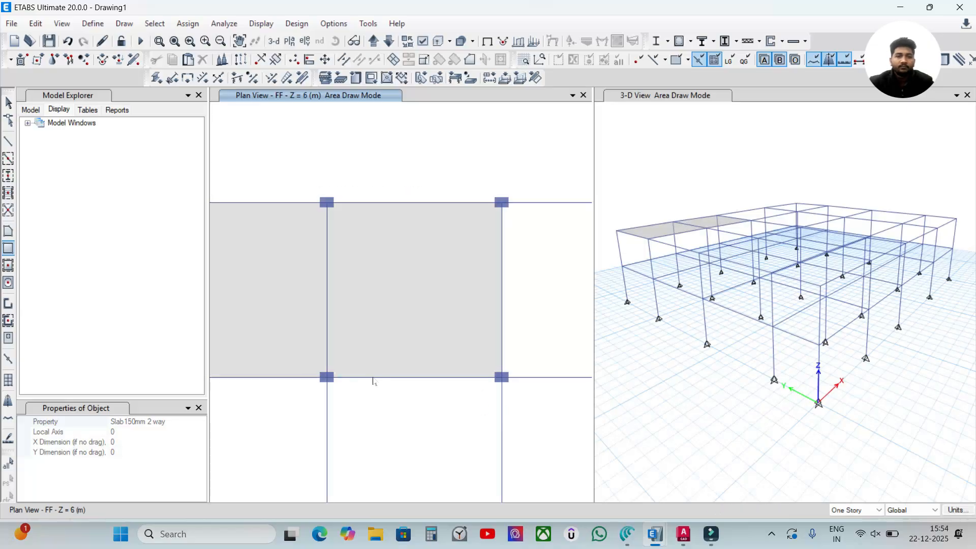
- Add rectangular Slab150mm 2 way slabs over the third and fourth bays of the FF plan's uppermost row
scroll(441, 394, up, 4)
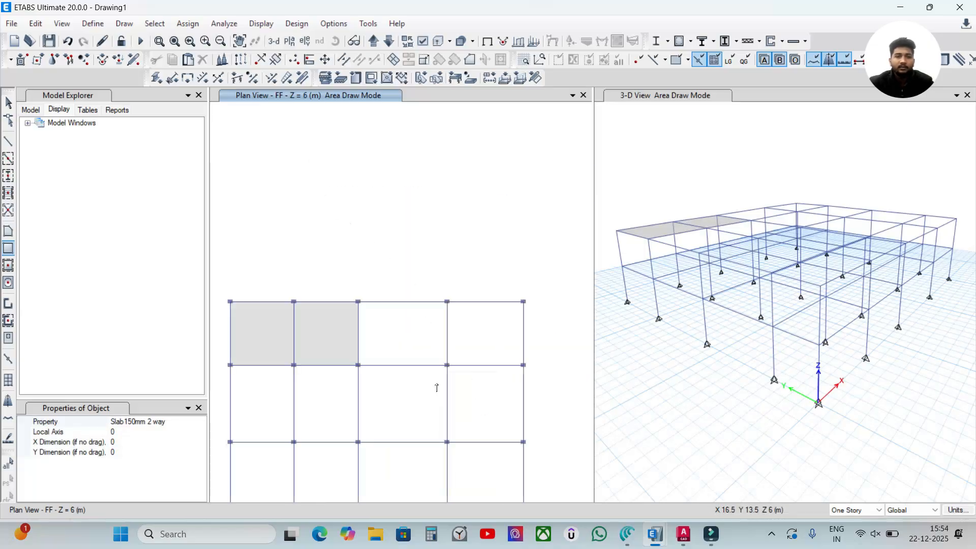
drag(217, 156, 462, 328)
scroll(464, 381, down, 4)
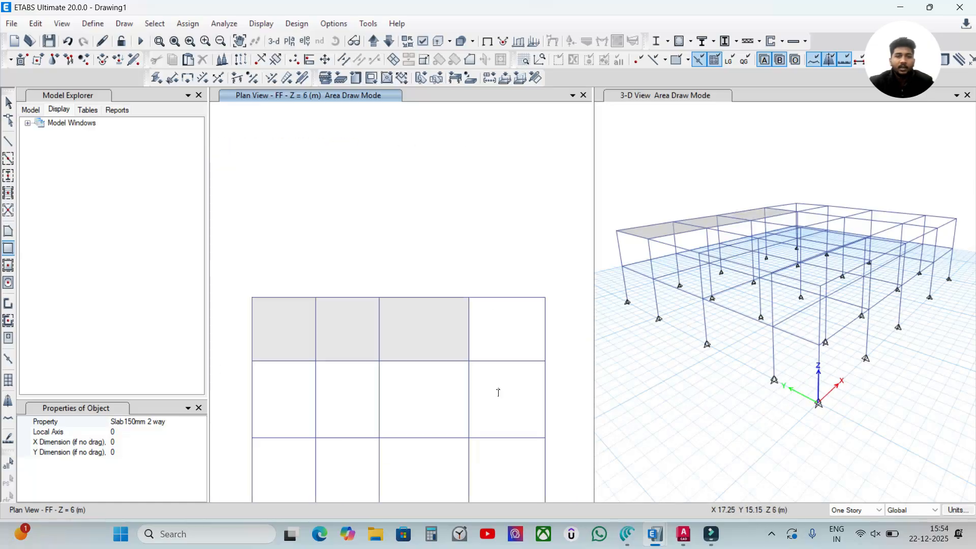
scroll(450, 344, up, 3)
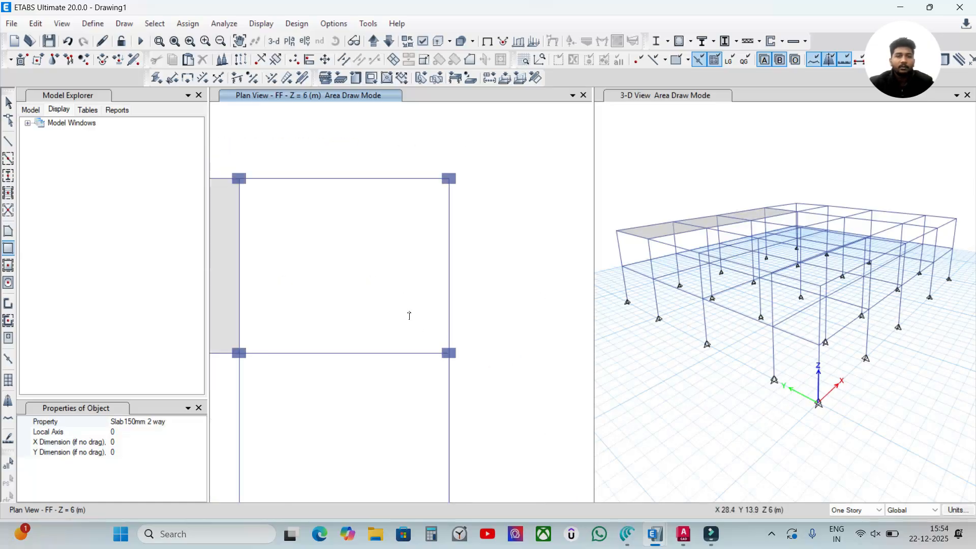
drag(240, 179, 449, 352)
scroll(402, 363, down, 3)
- Draw 150 mm two-way slabs over the first and second bays of the FF plan's second row from the top
scroll(298, 383, up, 2)
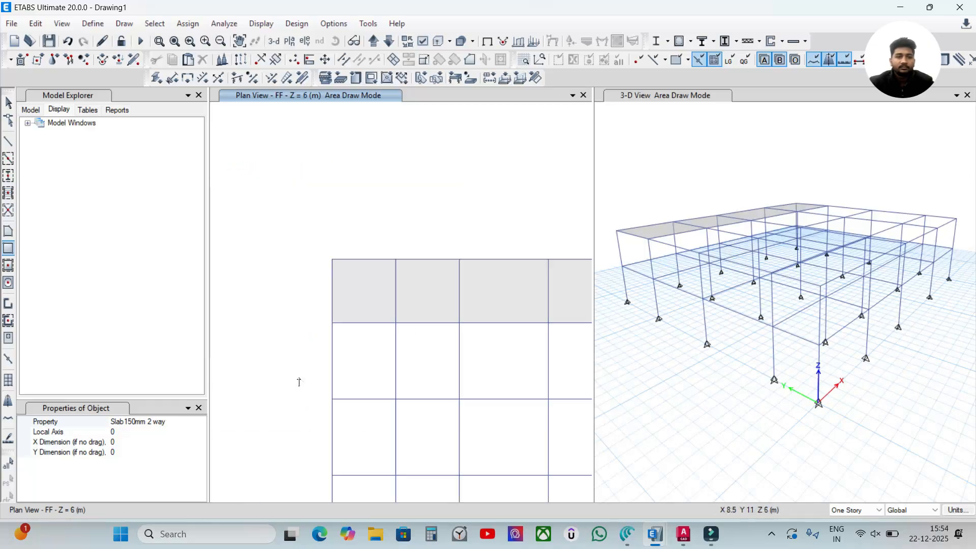
scroll(354, 355, up, 1)
drag(289, 271, 461, 479)
scroll(463, 451, down, 3)
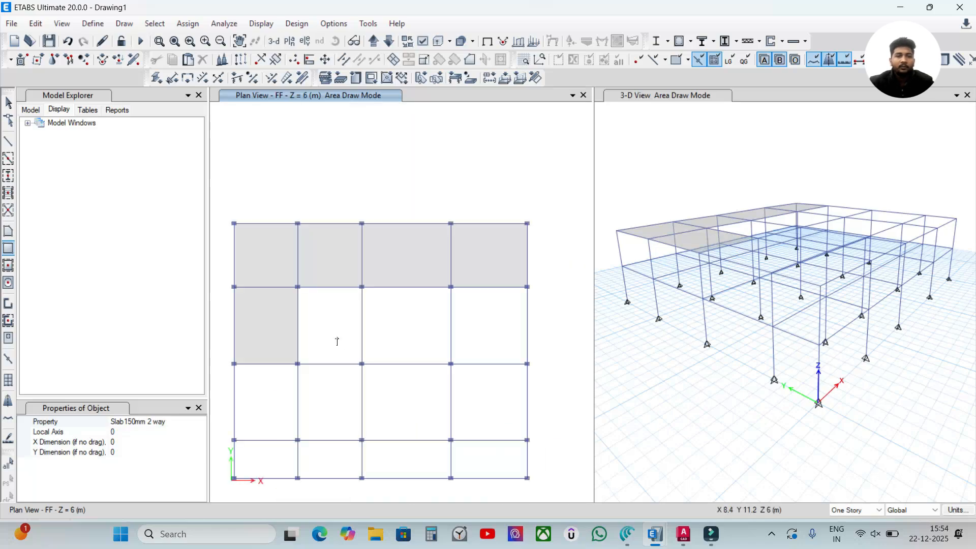
scroll(290, 312, up, 3)
drag(228, 202, 401, 414)
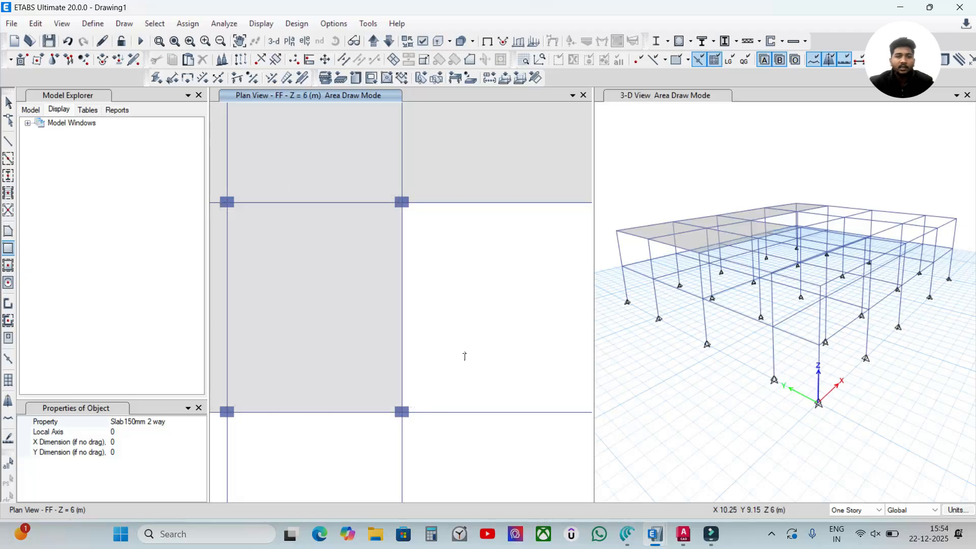
- Complete the FF plan's second row with 150 mm two-way slabs over its third and fourth bays
scroll(464, 352, down, 2)
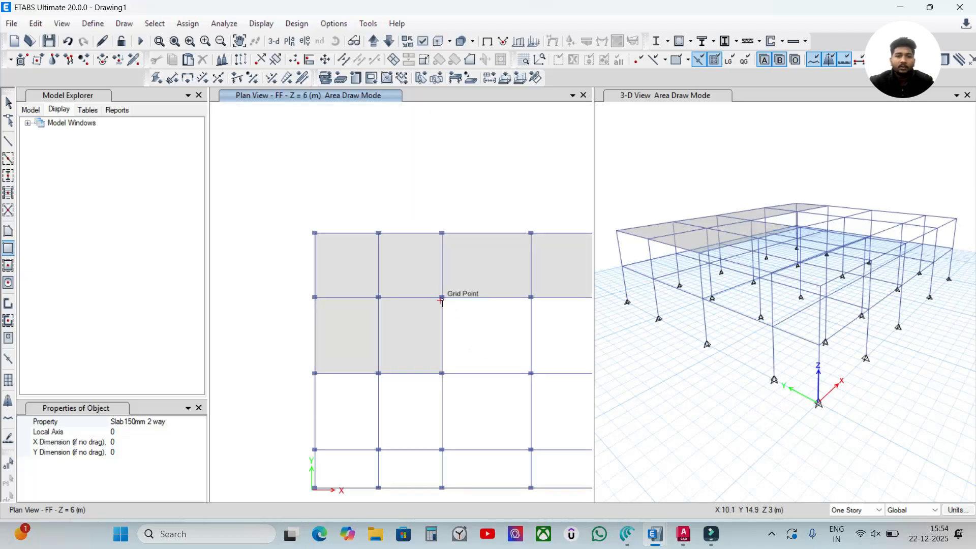
scroll(442, 300, up, 3)
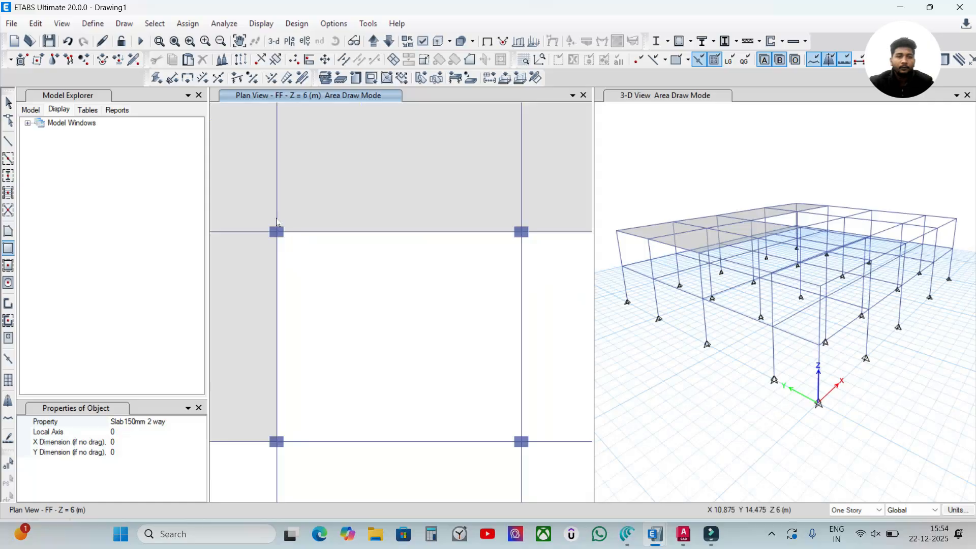
drag(276, 232, 521, 438)
scroll(536, 424, down, 3)
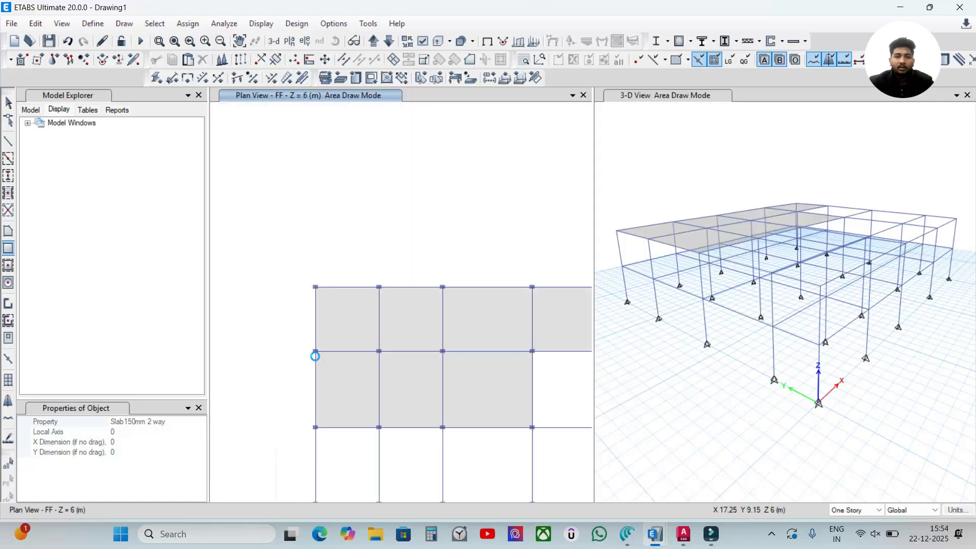
middle_drag(315, 357, 279, 344)
scroll(294, 304, up, 3)
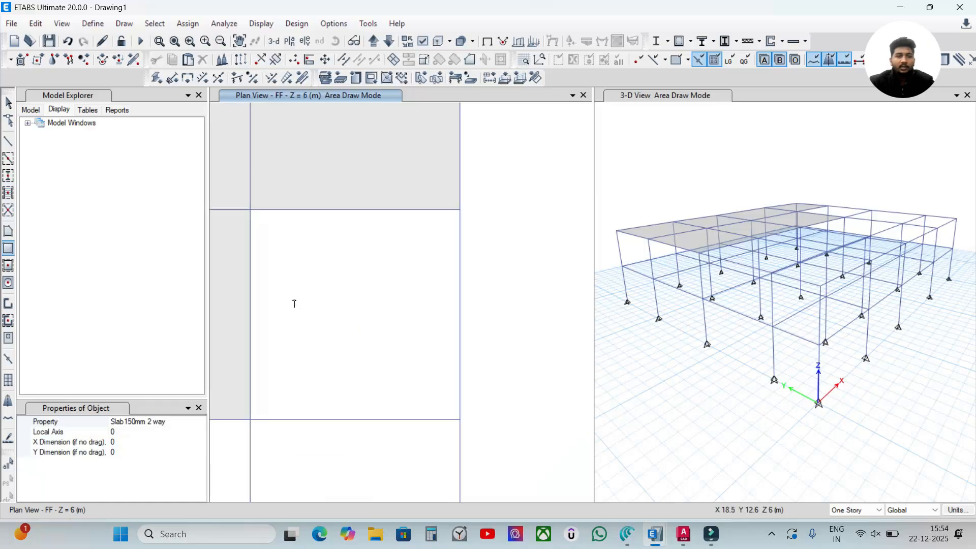
mouse_move(250, 212)
mouse_down()
mouse_move(266, 253)
mouse_move(405, 416)
mouse_move(459, 420)
mouse_up()
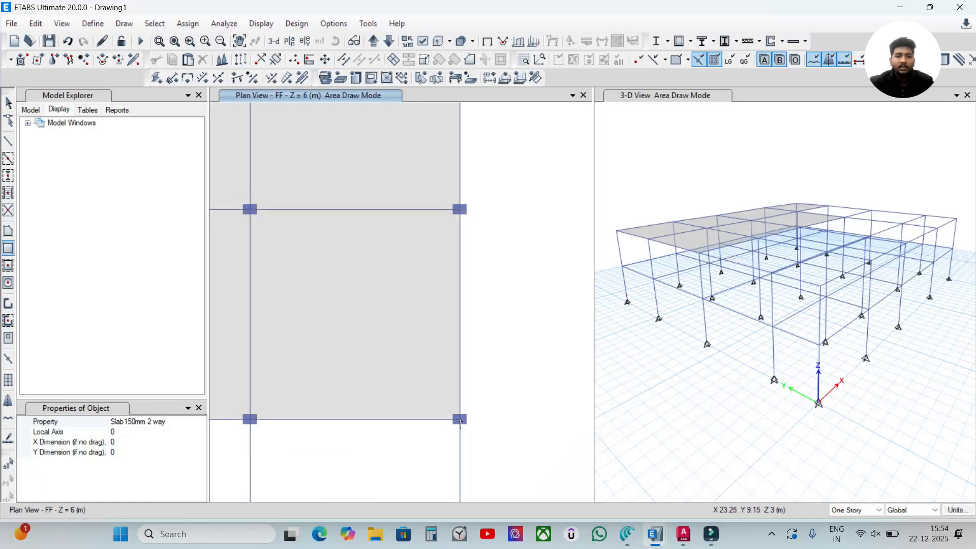
- Draw 150 mm two-way slabs over the leftmost bays of the FF plan's third and lowest rows
scroll(446, 415, down, 4)
middle_drag(405, 430, 525, 340)
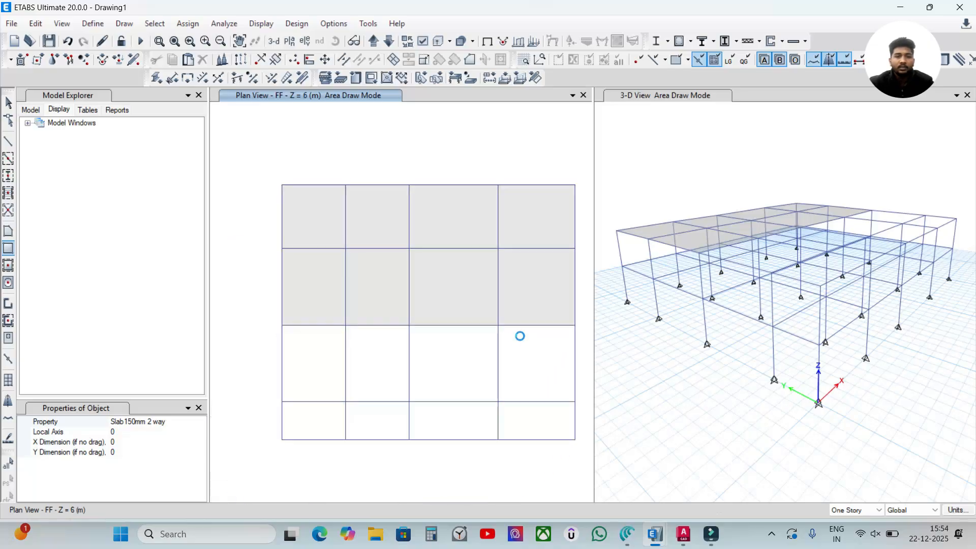
scroll(285, 333, up, 4)
middle_drag(360, 407, 355, 252)
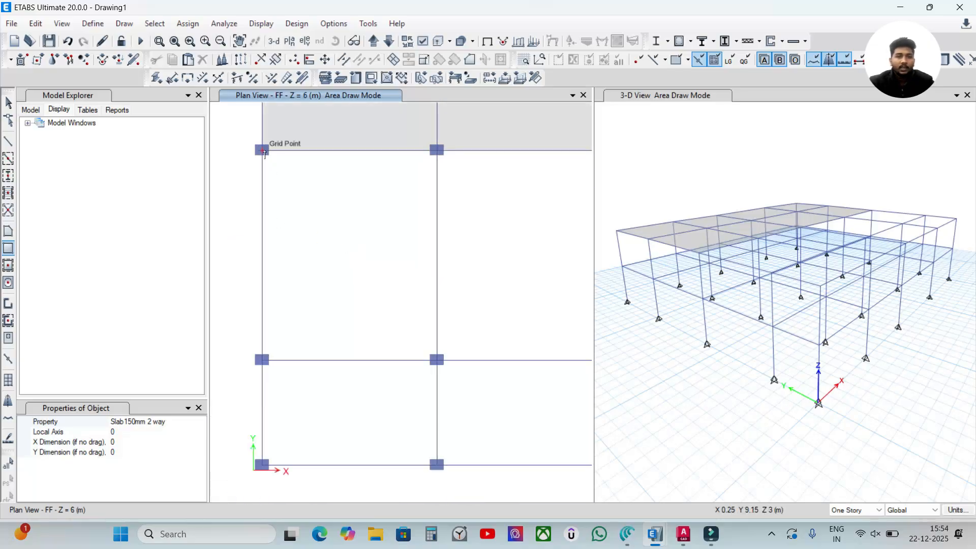
drag(262, 151, 436, 361)
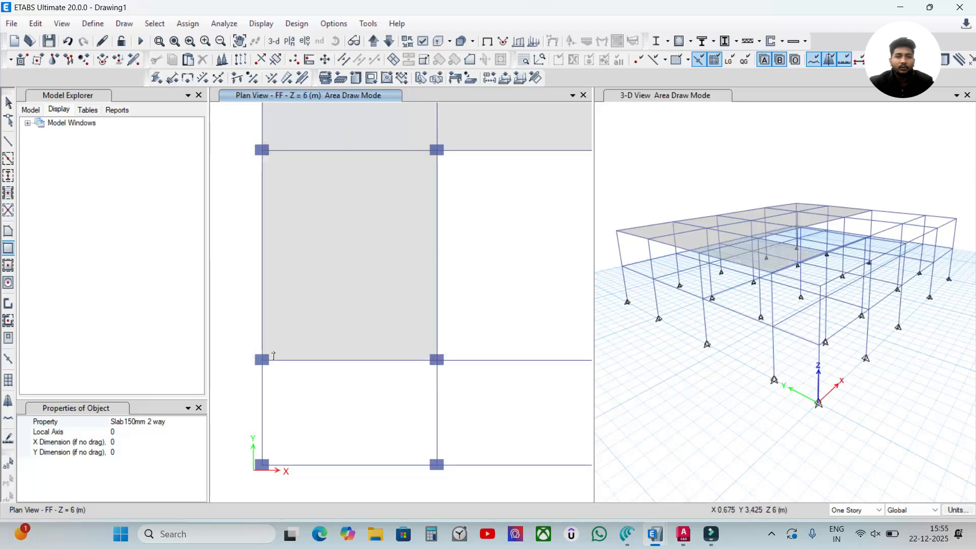
drag(261, 361, 436, 464)
- Draw 150 mm two-way slabs over the second and third bays of the FF plan's third row
scroll(454, 464, down, 5)
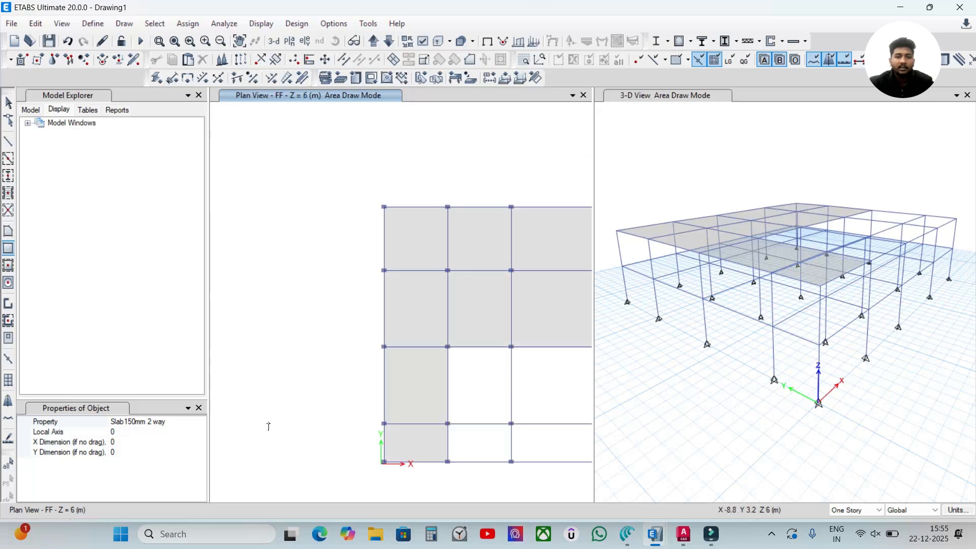
middle_drag(447, 472, 289, 424)
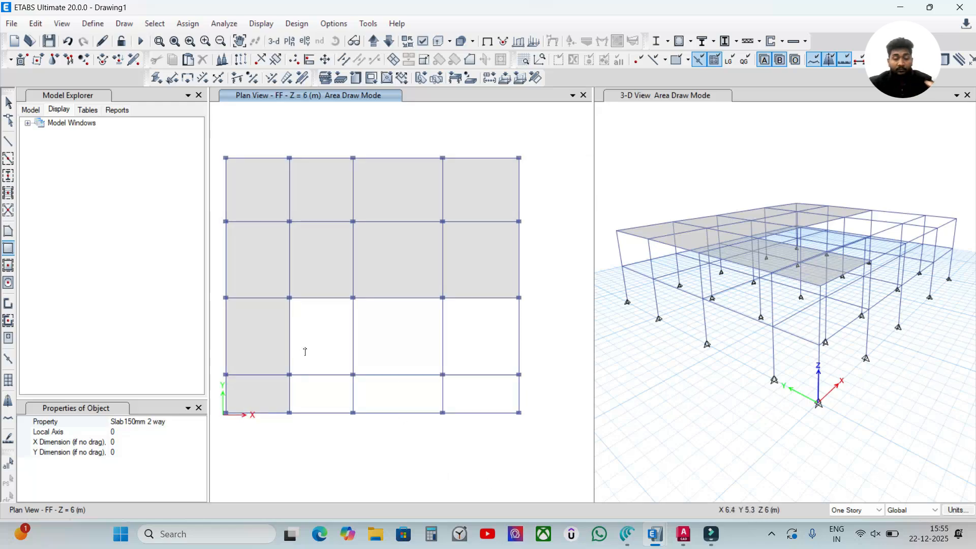
scroll(376, 398, up, 6)
scroll(376, 398, down, 3)
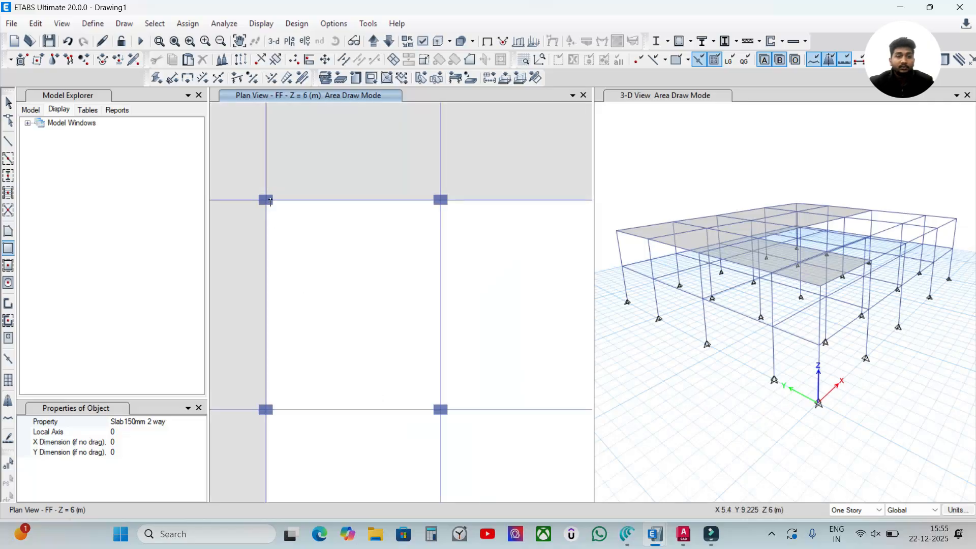
drag(267, 200, 441, 409)
scroll(437, 437, down, 3)
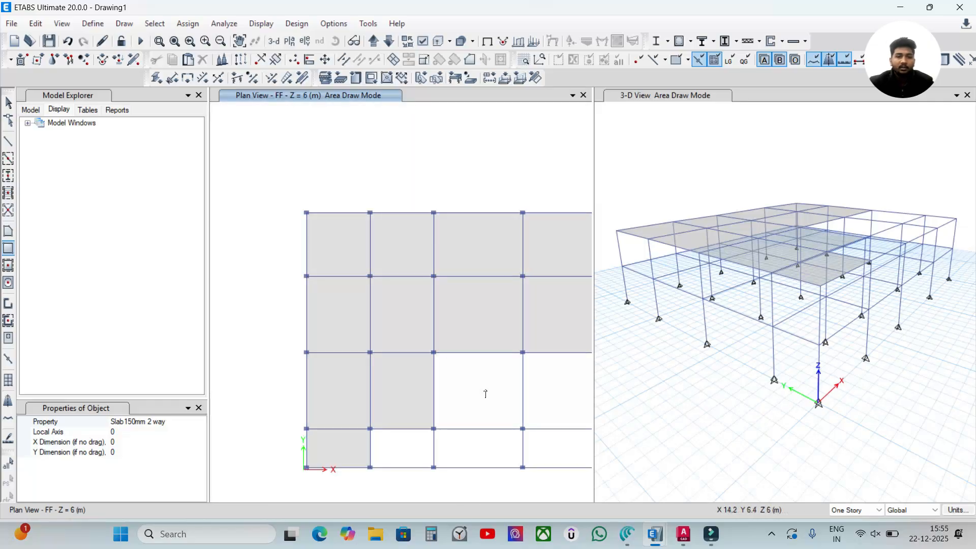
scroll(383, 354, up, 5)
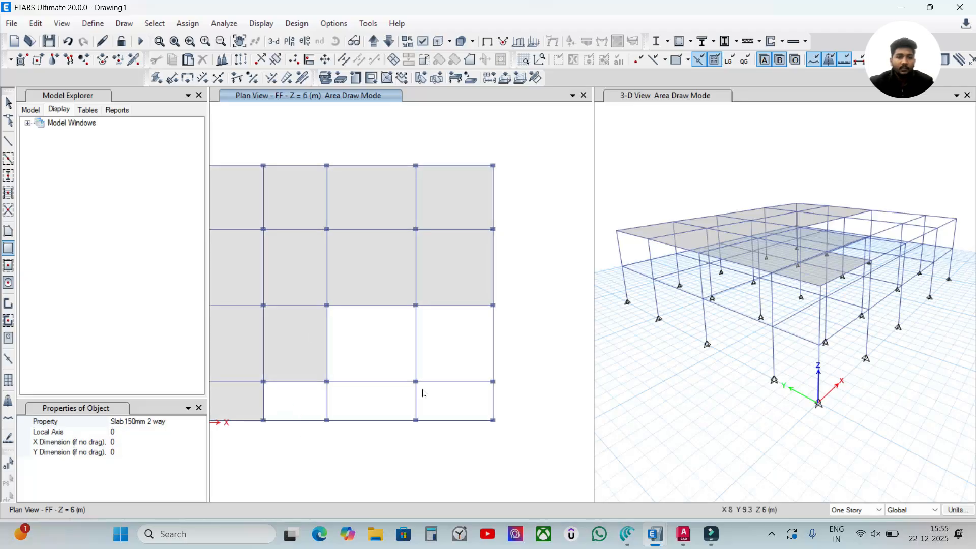
scroll(407, 338, down, 5)
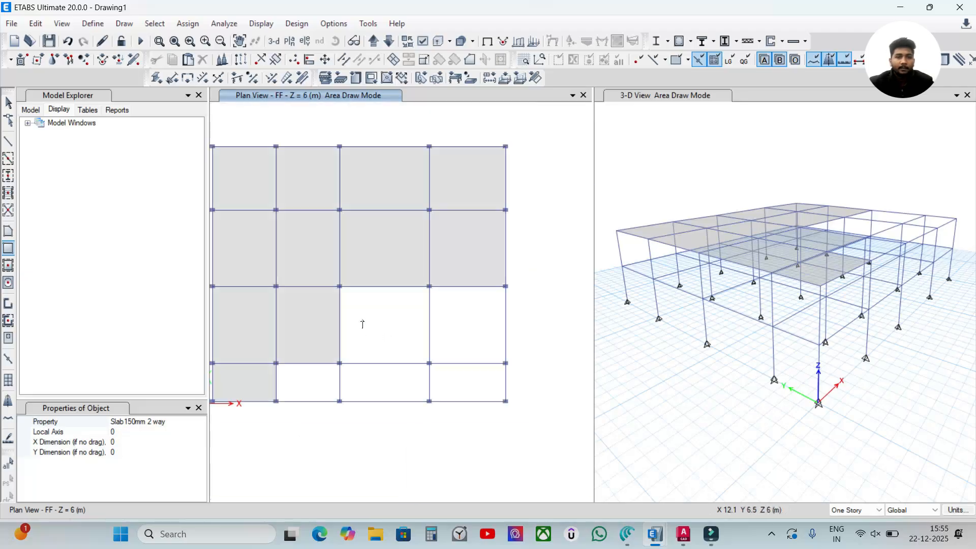
scroll(376, 322, up, 4)
drag(304, 252, 547, 463)
- Draw 150 mm two-way slabs over the rightmost bays of the FF plan's third and lowest rows
scroll(483, 448, down, 3)
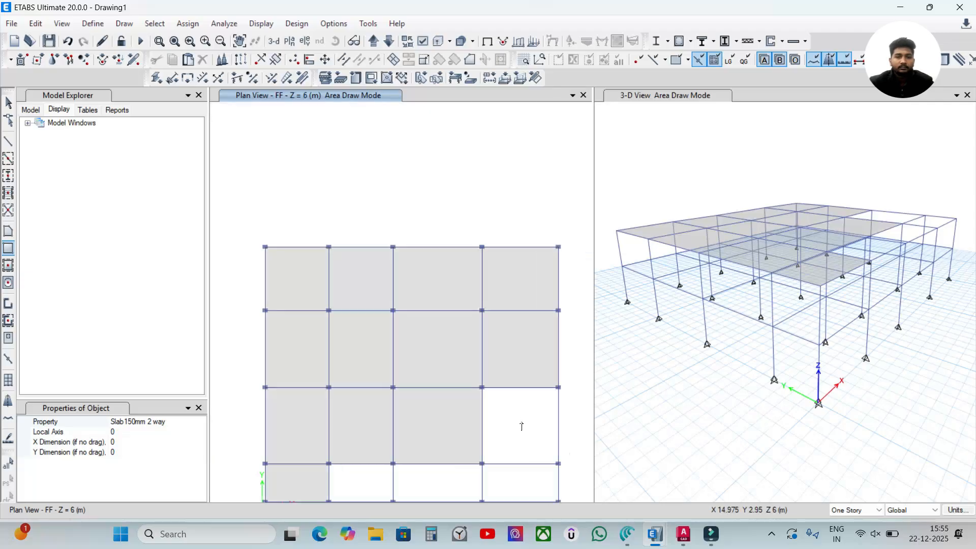
scroll(453, 327, up, 1)
middle_drag(453, 326, 441, 320)
scroll(442, 320, up, 6)
scroll(441, 319, down, 6)
scroll(441, 319, up, 3)
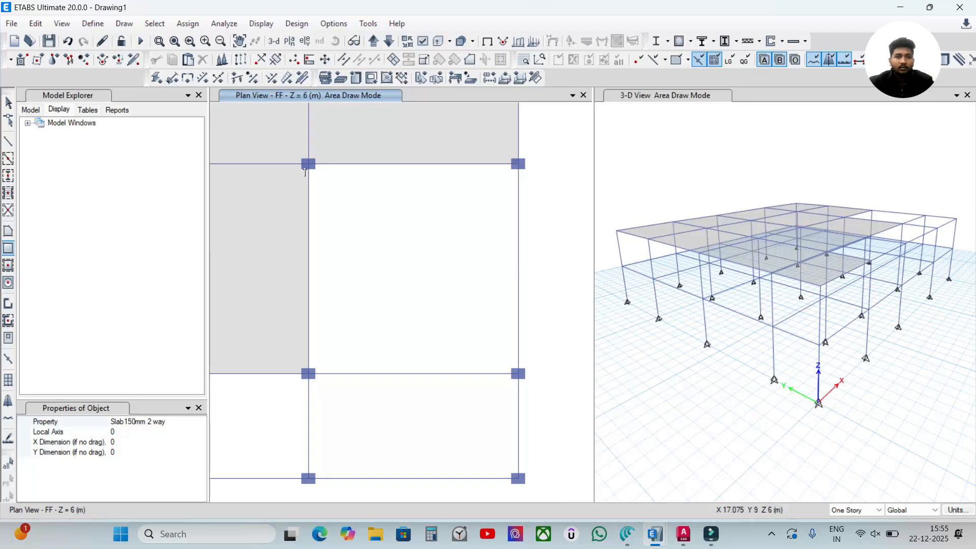
drag(308, 163, 518, 377)
drag(307, 375, 518, 480)
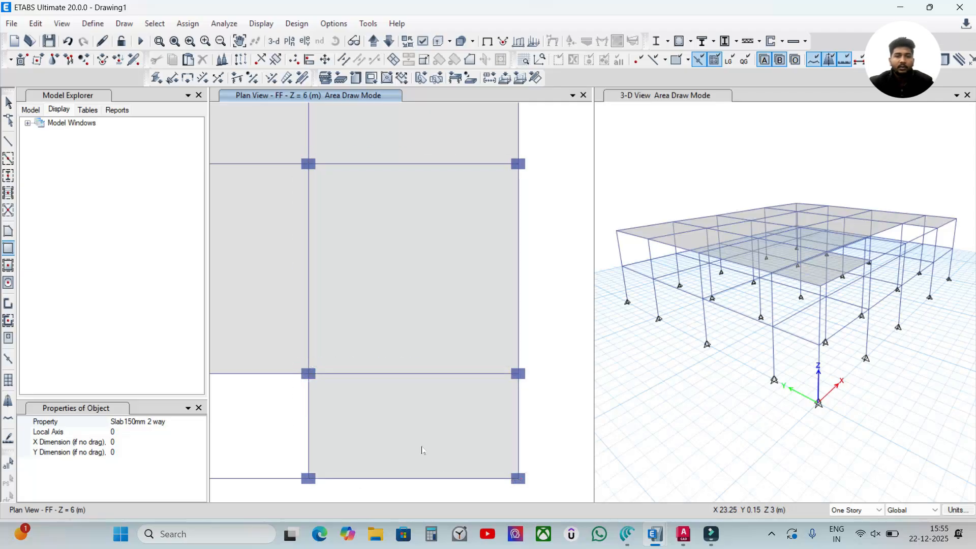
- Cover the second bay of the FF plan's lowest row with a 150 mm two-way slab, undoing the first rectangle drawn past the beams
scroll(421, 451, down, 6)
scroll(360, 451, up, 3)
scroll(378, 473, up, 4)
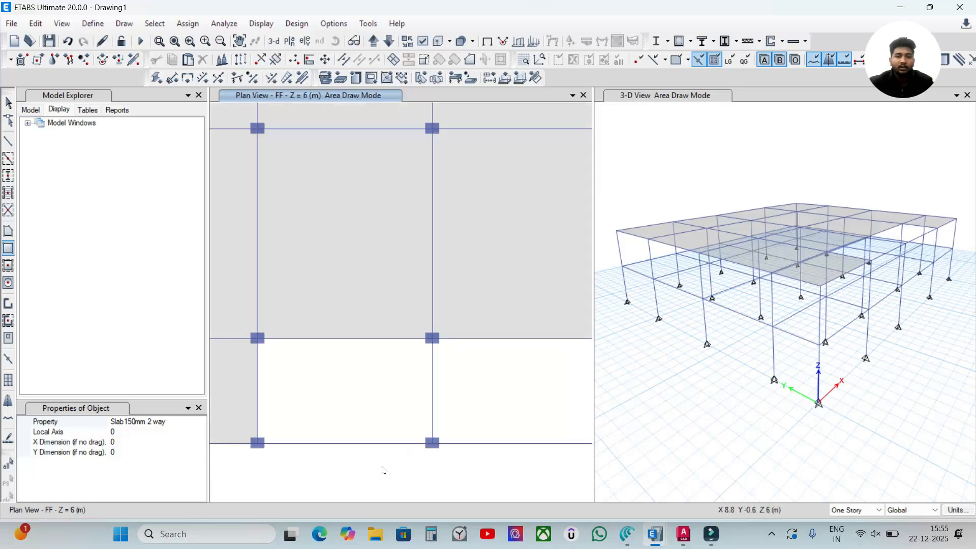
middle_drag(383, 466, 403, 427)
scroll(356, 399, up, 3)
scroll(358, 401, down, 3)
drag(247, 258, 430, 377)
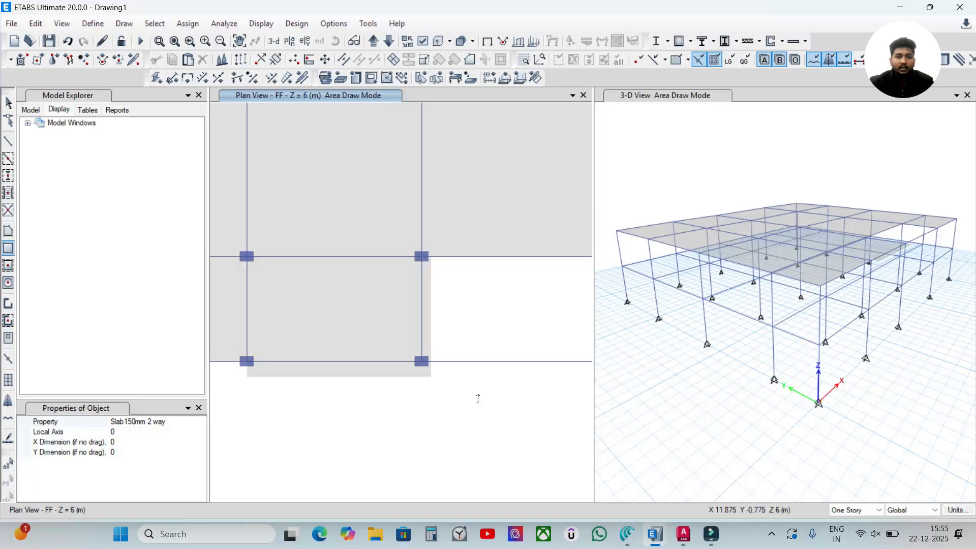
key(ctrl+z)
drag(247, 257, 421, 361)
scroll(404, 396, down, 5)
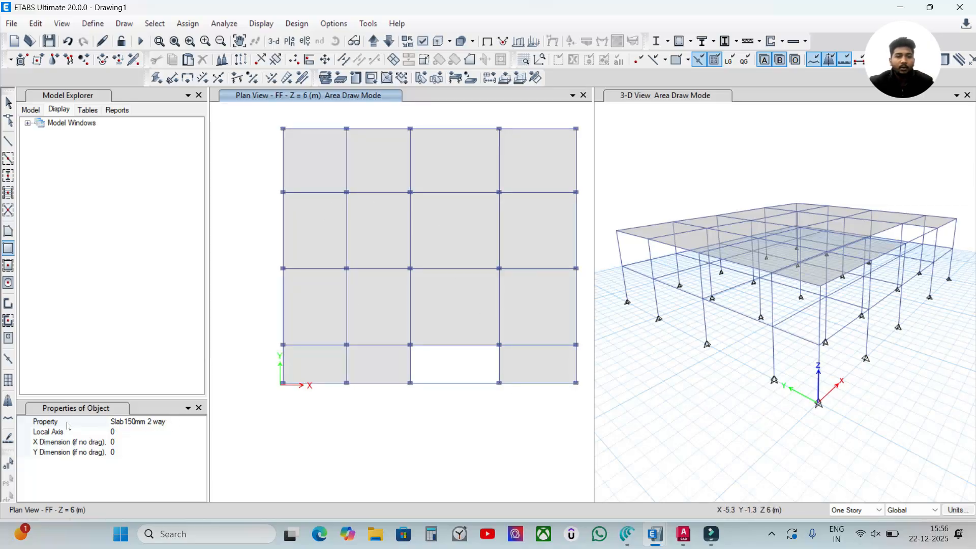
- Draw a 150 mm one-way slab over the remaining open bay in the FF plan's lowest row
click(178, 423)
click(200, 422)
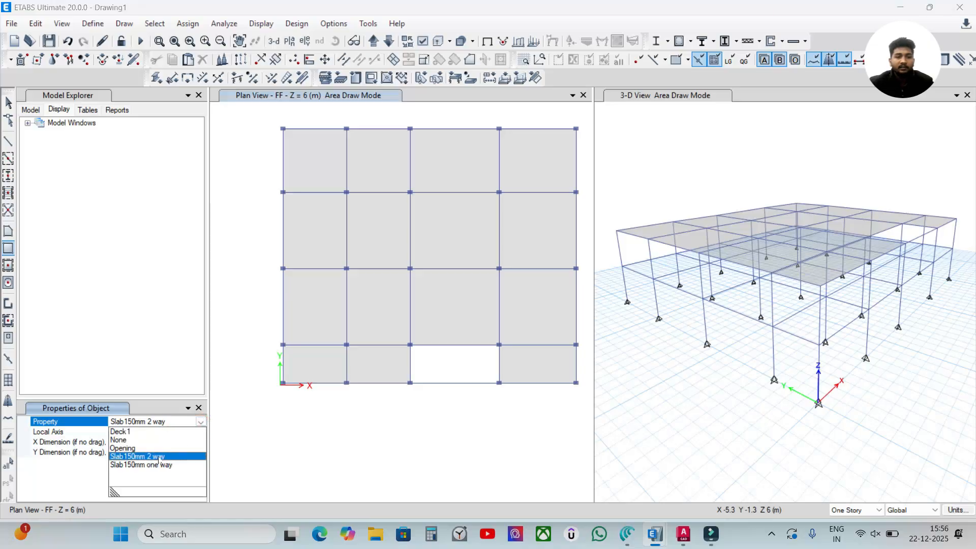
click(151, 465)
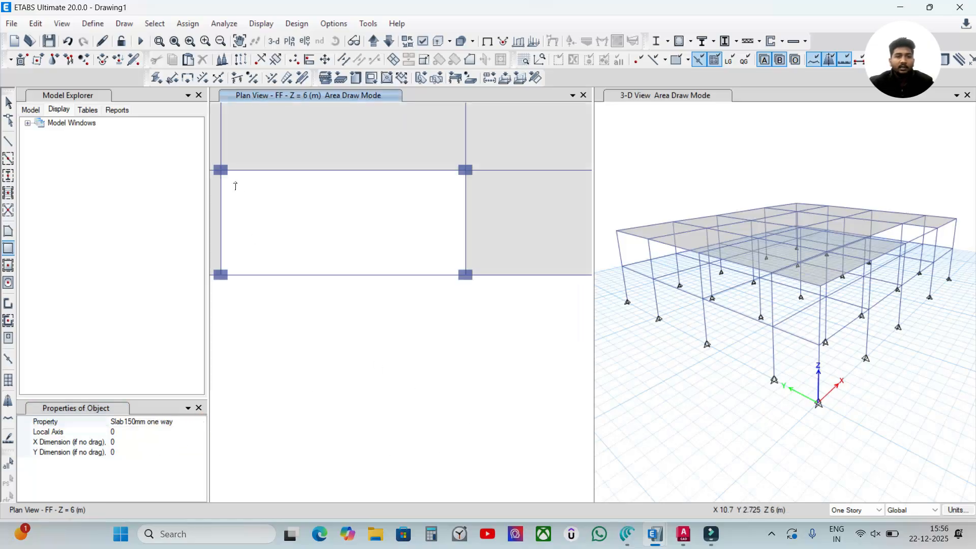
drag(220, 169, 465, 274)
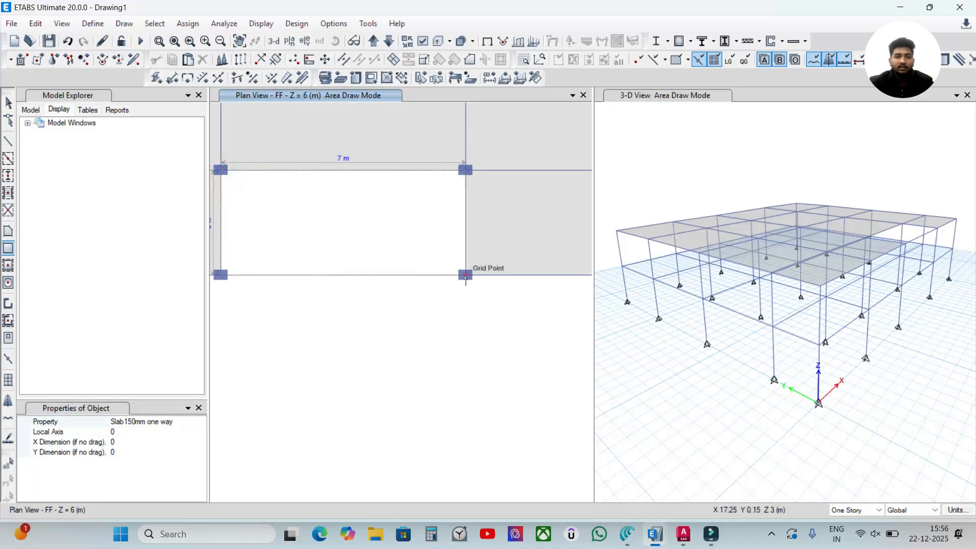
scroll(292, 279, down, 3)
mouse_move(290, 288)
middle_down()
mouse_move(359, 354)
mouse_move(382, 401)
middle_up()
key(Escape)
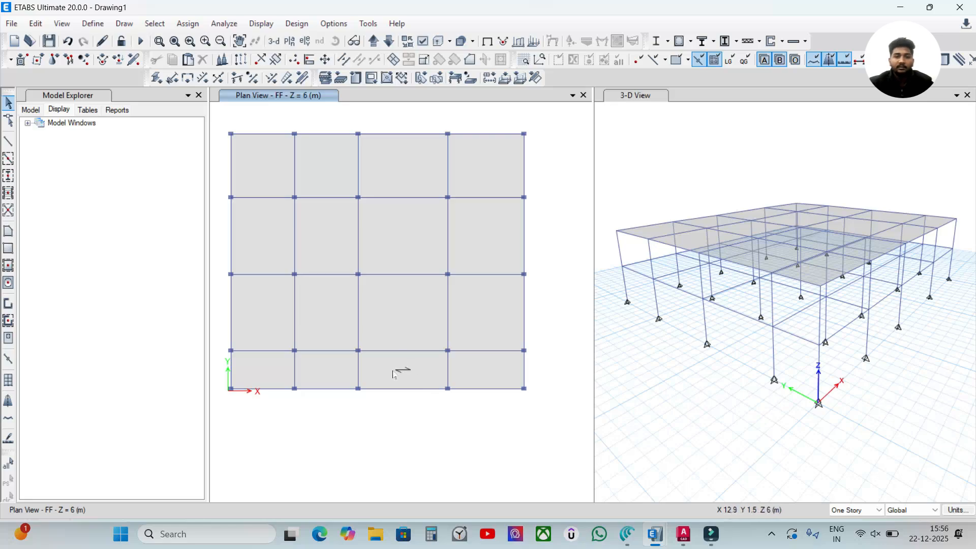
- Rotate the one-way slab's local axes 90 degrees from the default orientation
scroll(410, 371, up, 3)
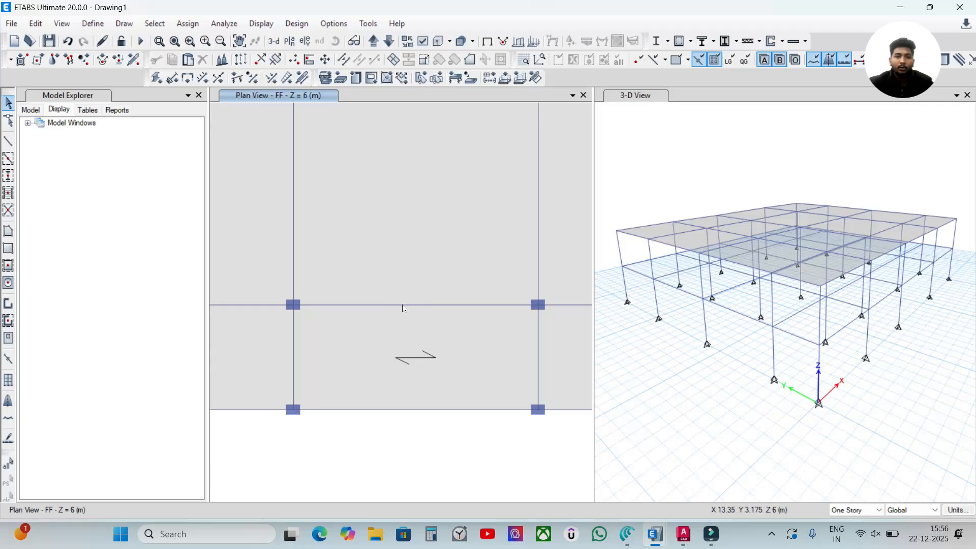
click(418, 347)
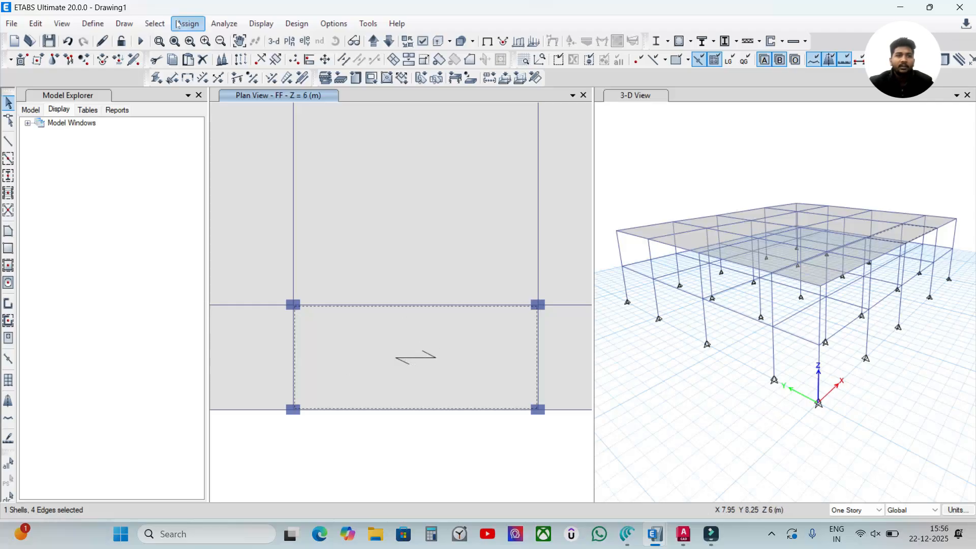
click(182, 24)
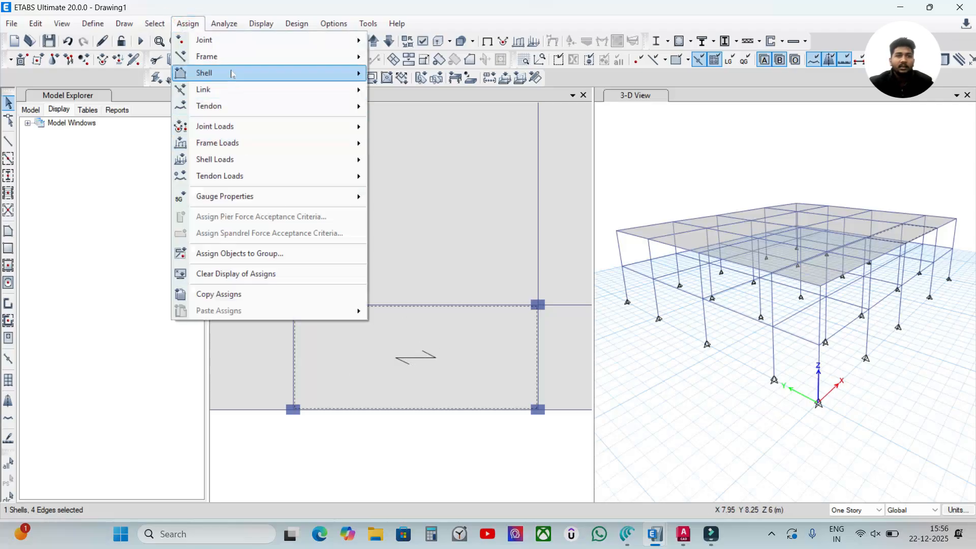
mouse_move(238, 73)
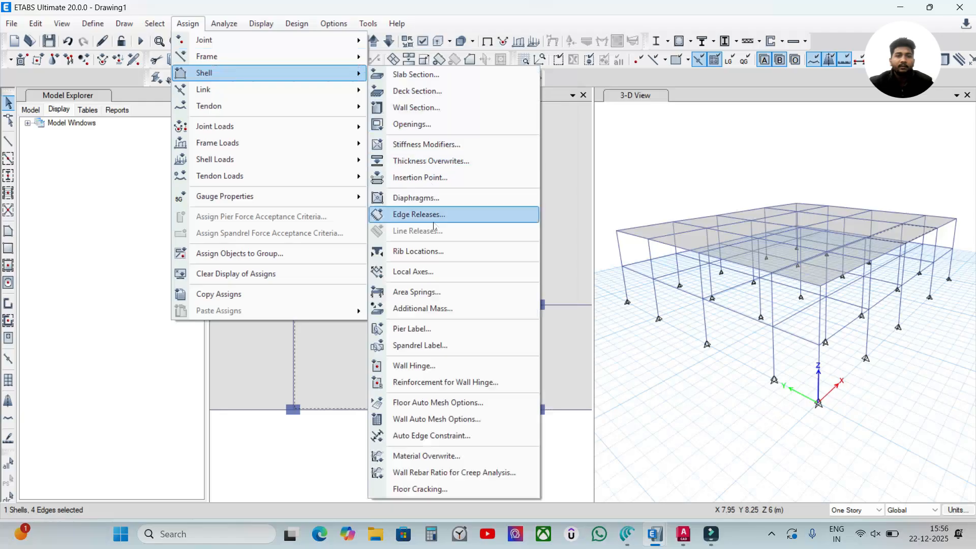
click(434, 275)
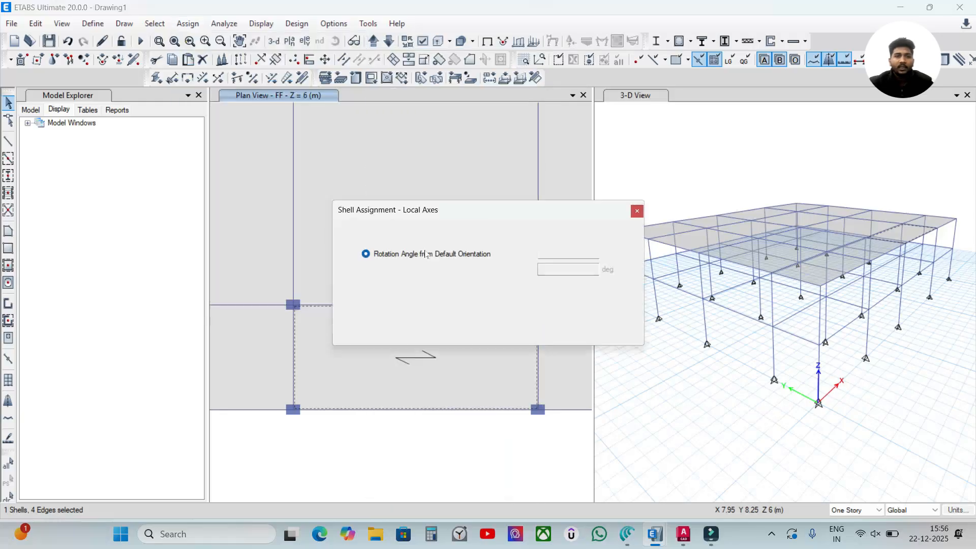
drag(465, 213, 461, 135)
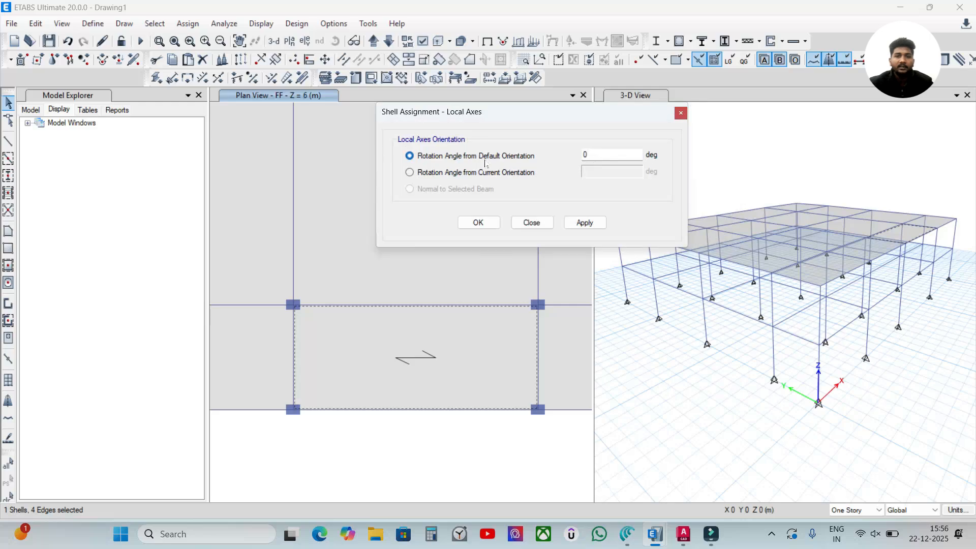
click(623, 153)
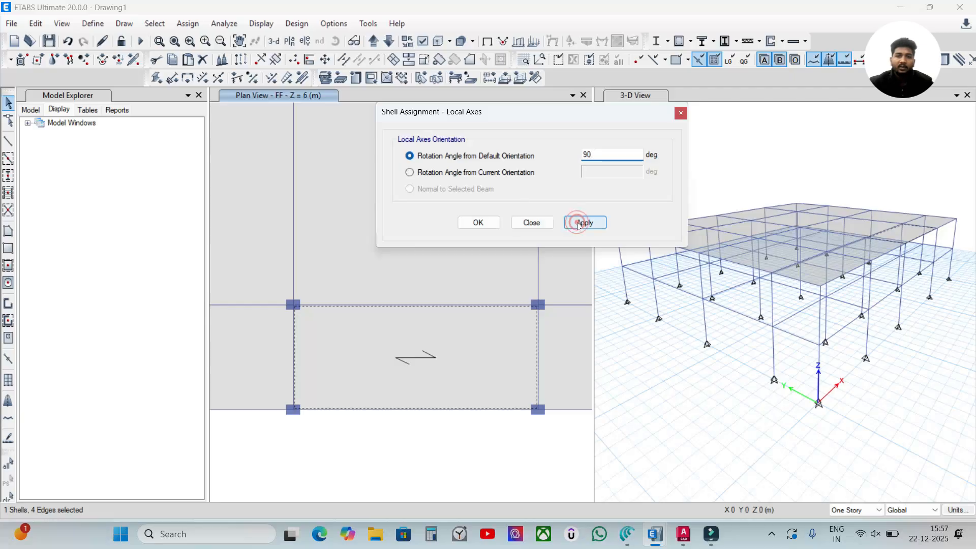
click(579, 222)
click(478, 223)
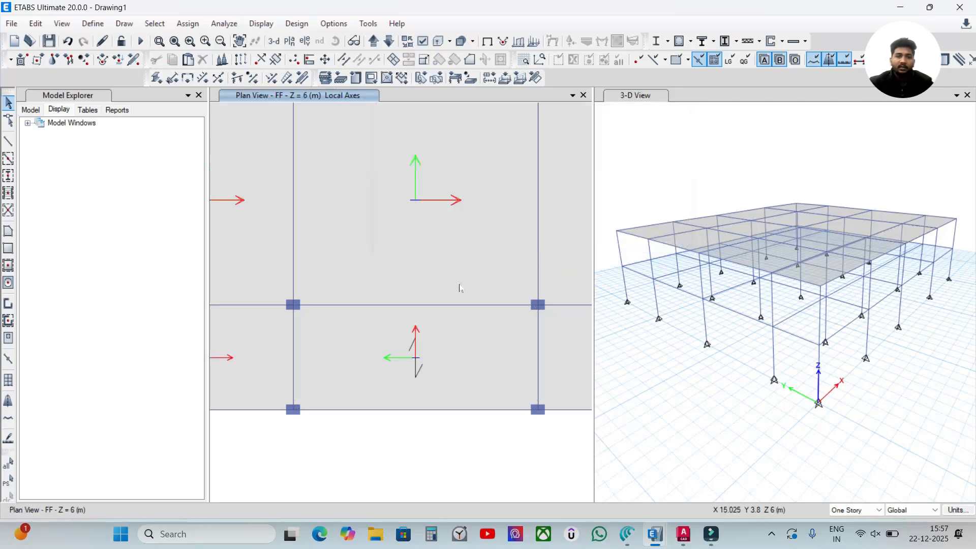
- Restore the FF plan to the plain undeformed display, clearing the local axes arrows
scroll(449, 319, down, 5)
scroll(493, 317, up, 1)
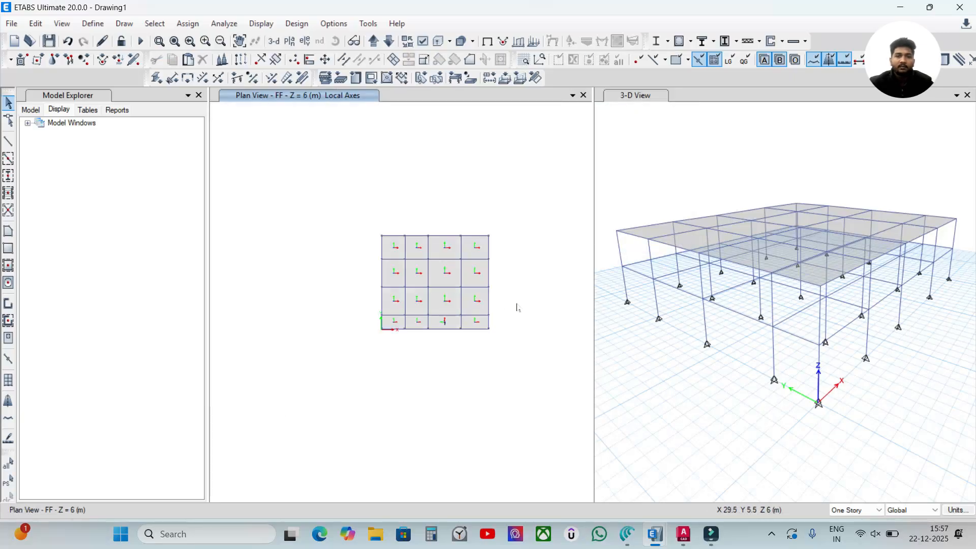
scroll(513, 310, up, 3)
middle_drag(466, 320, 570, 360)
middle_drag(420, 345, 437, 351)
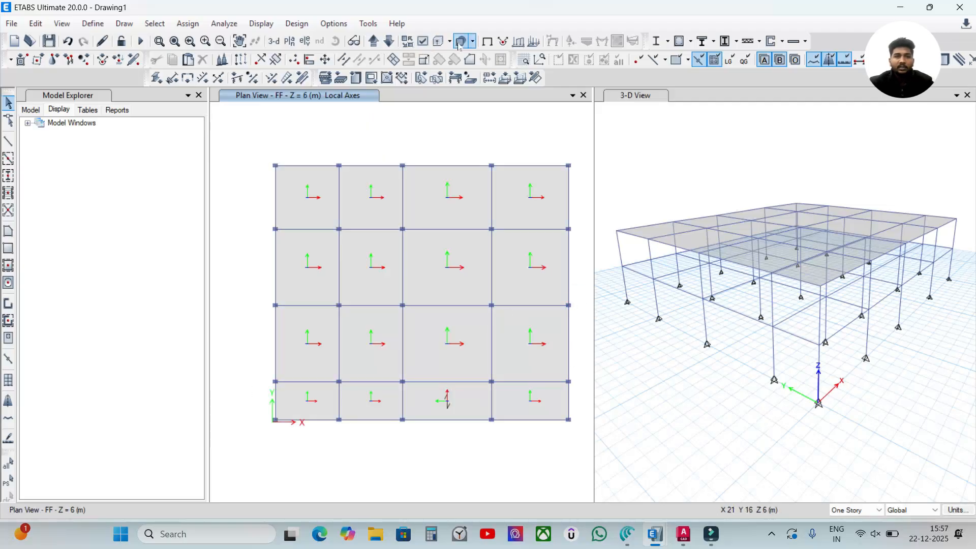
click(486, 41)
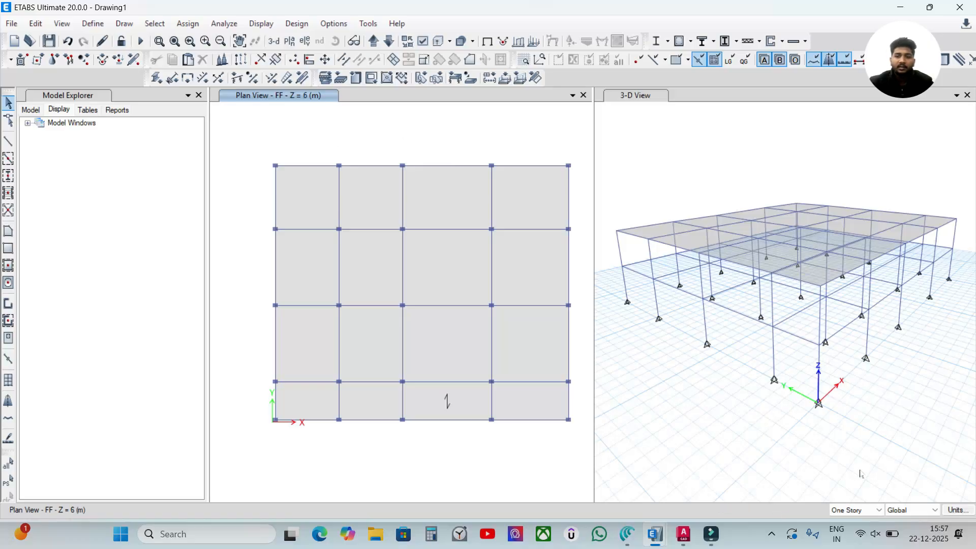
- Replicate all joints, frames and slabs of the FF plan onto the SF and Terrace stories
drag(245, 139, 583, 457)
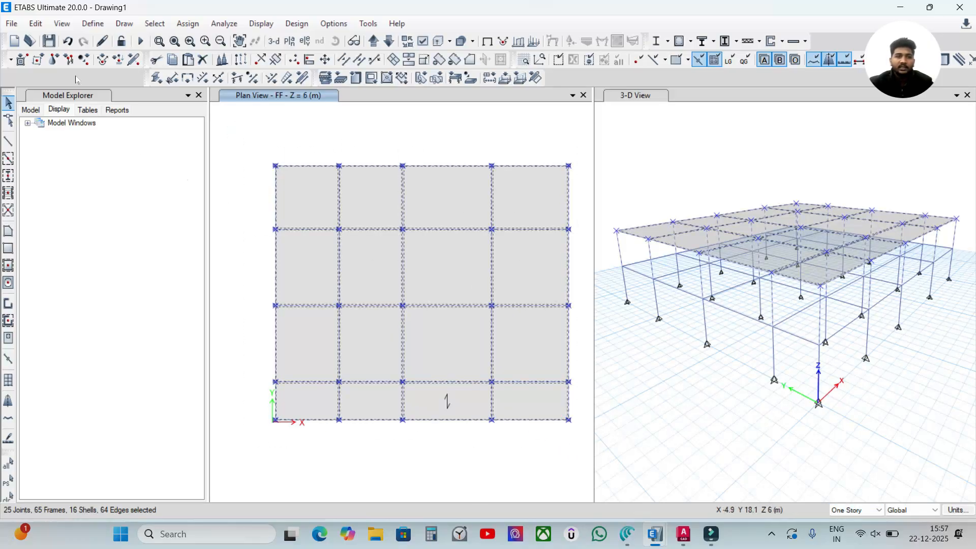
click(41, 24)
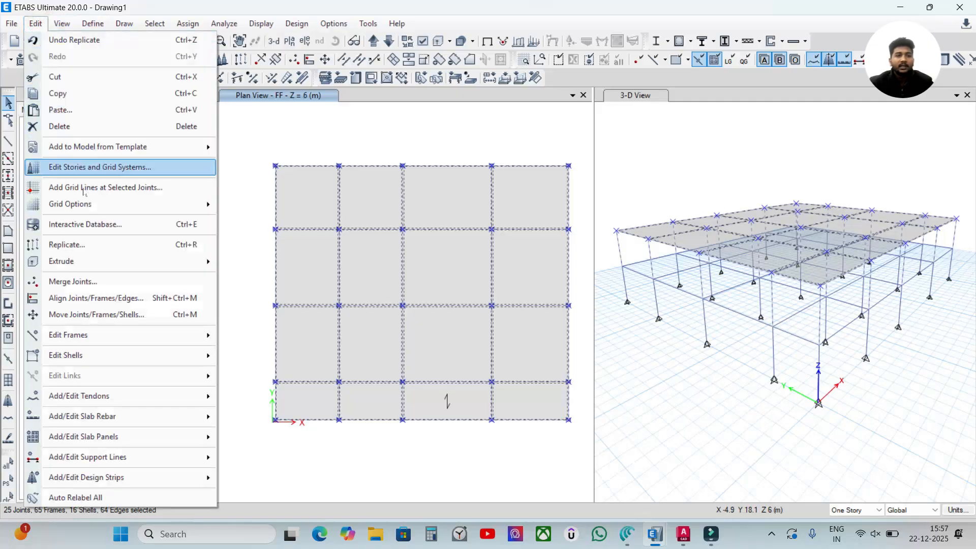
click(115, 246)
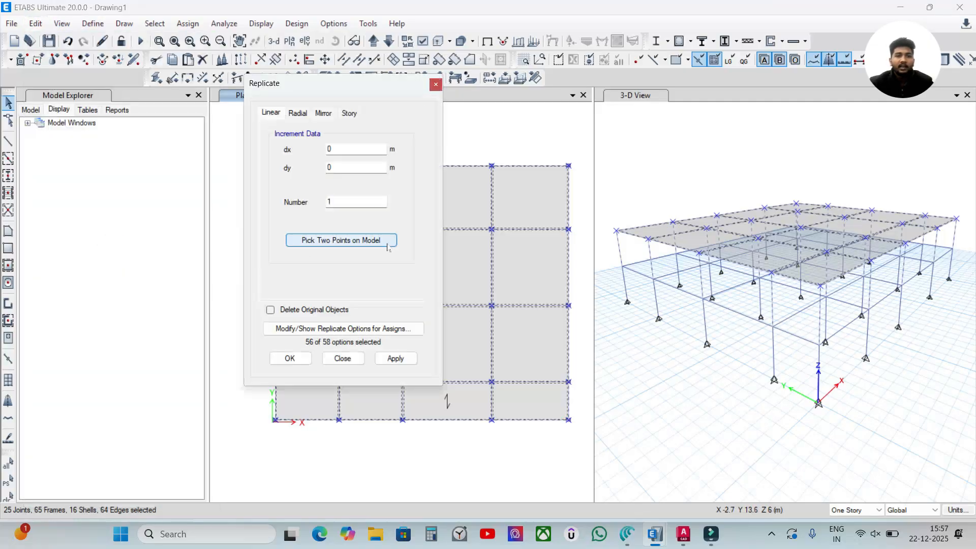
click(350, 113)
click(307, 156)
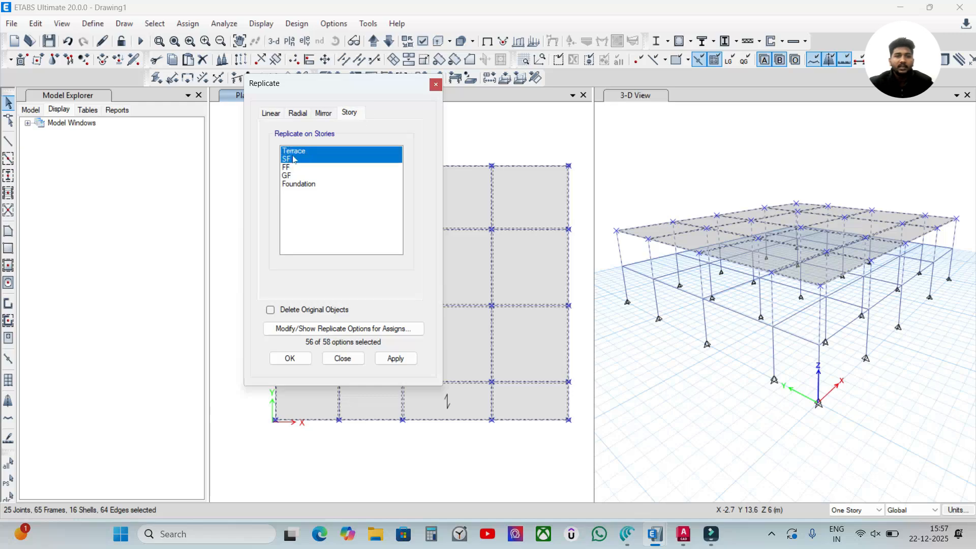
drag(319, 83, 480, 109)
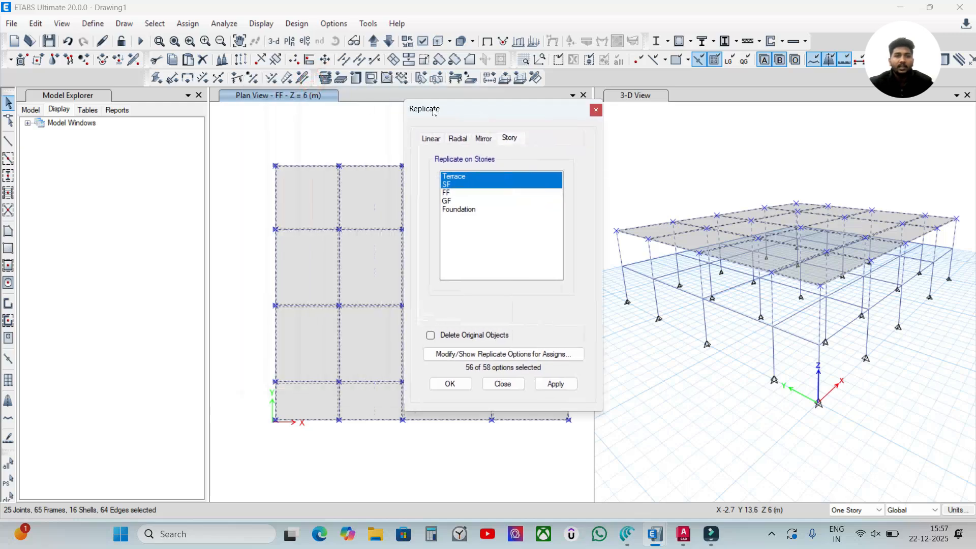
click(551, 382)
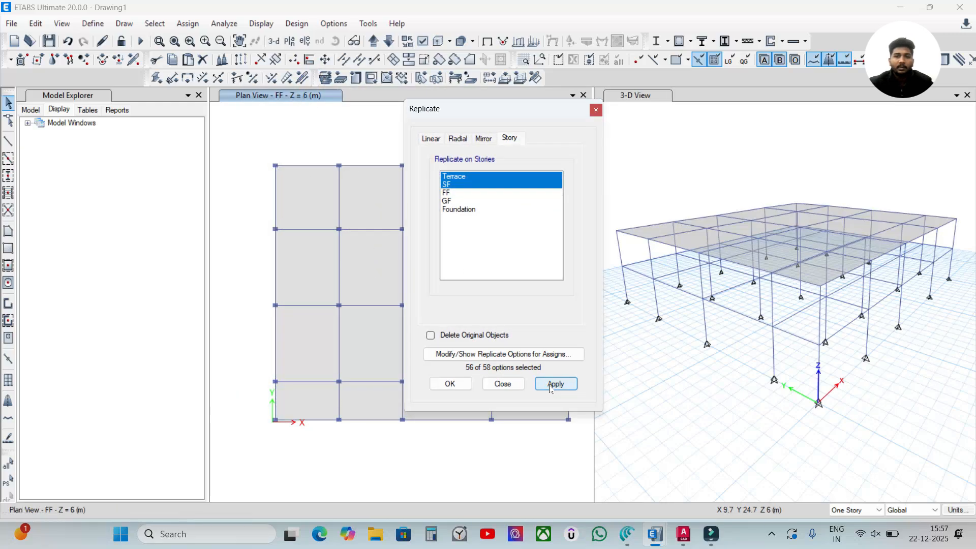
click(450, 384)
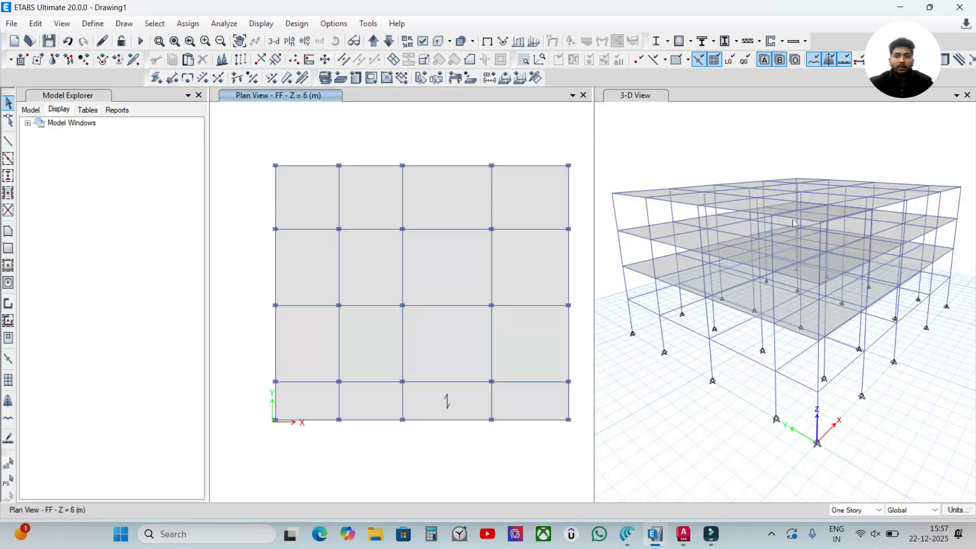
click(828, 330)
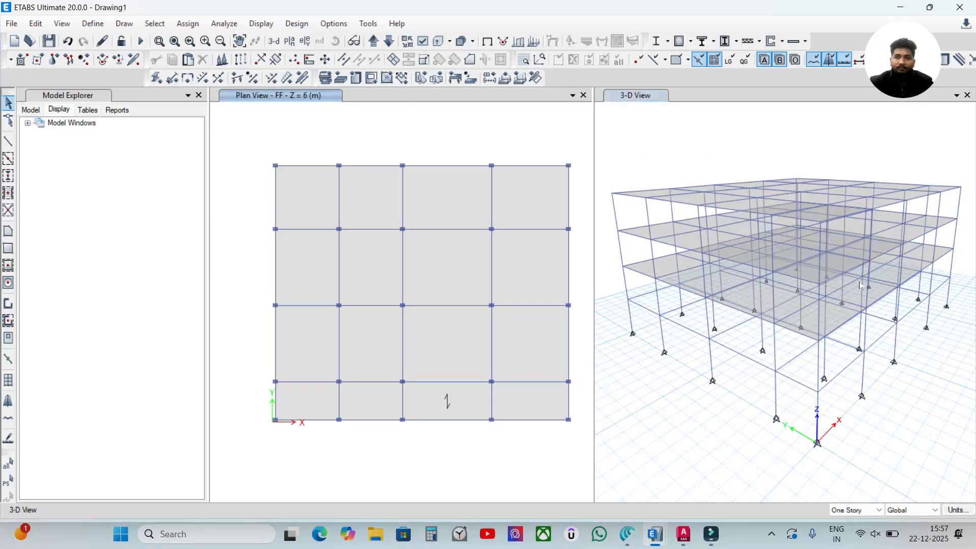
shift+middle_drag(827, 330, 693, 325)
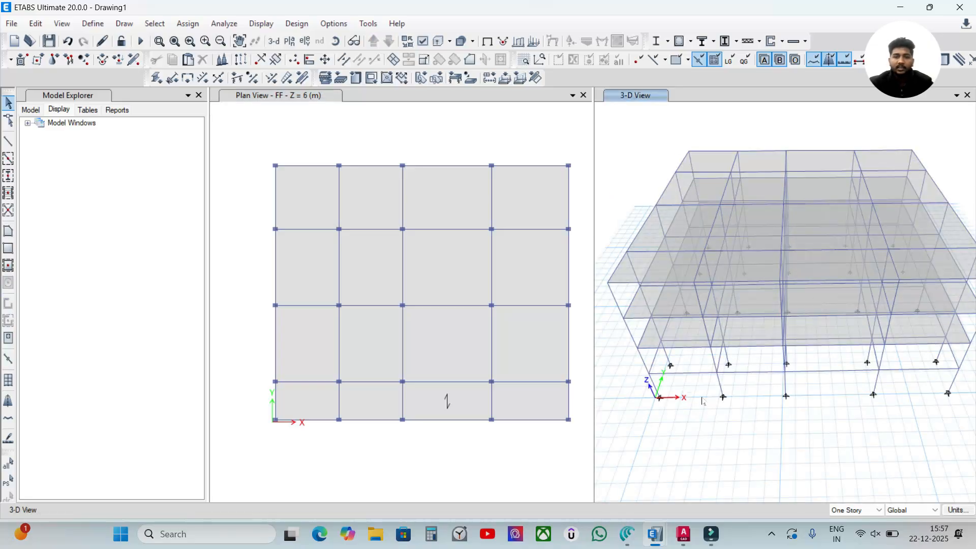
shift+middle_drag(685, 411, 752, 409)
scroll(752, 408, down, 5)
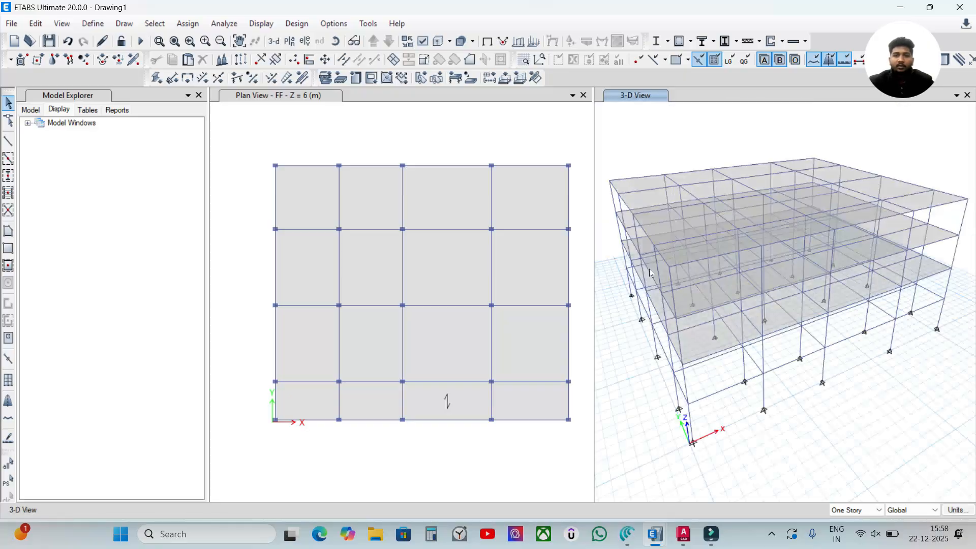
click(92, 24)
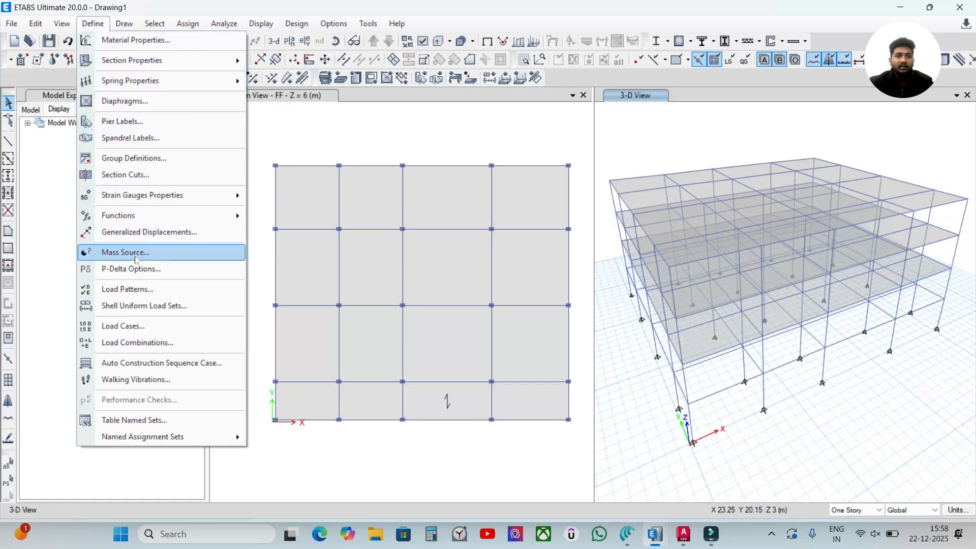
key(Escape)
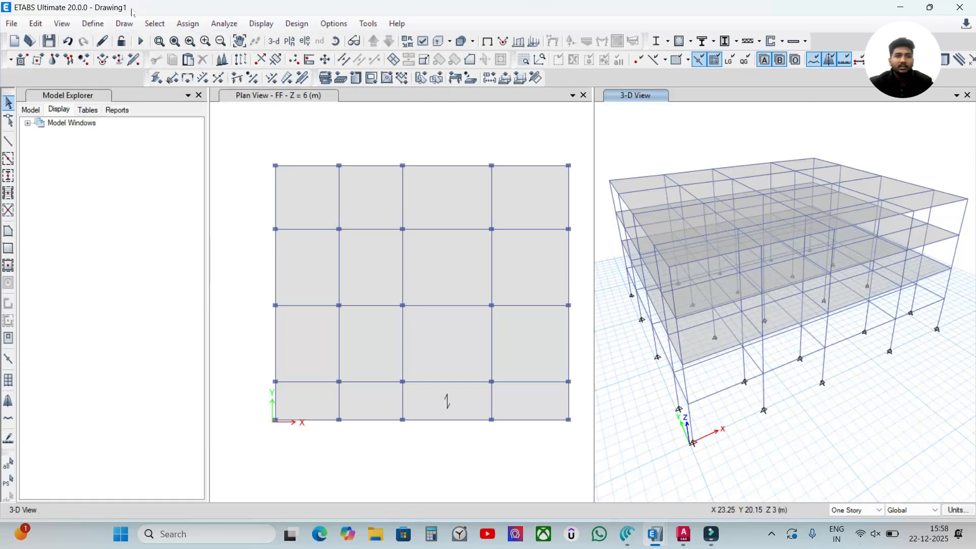
click(185, 24)
mouse_move(225, 23)
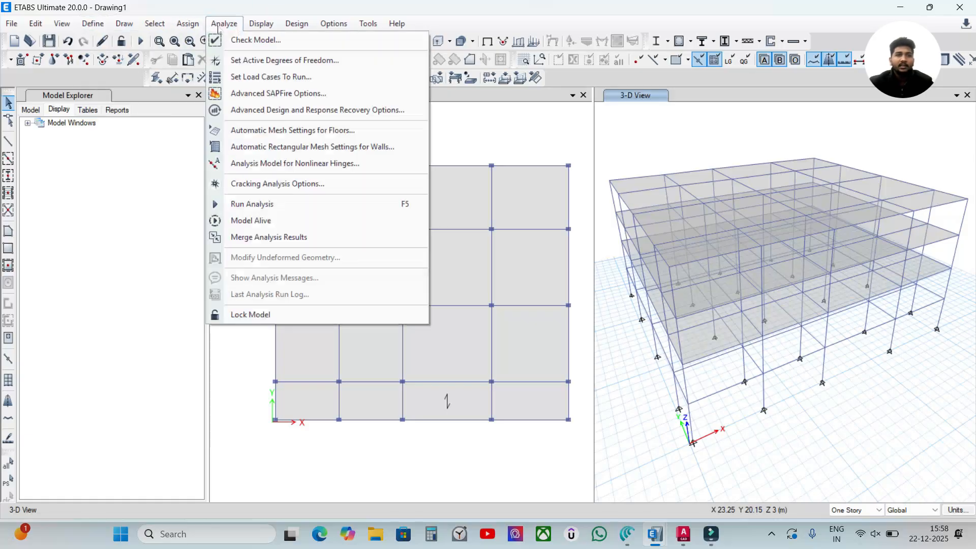
click(500, 138)
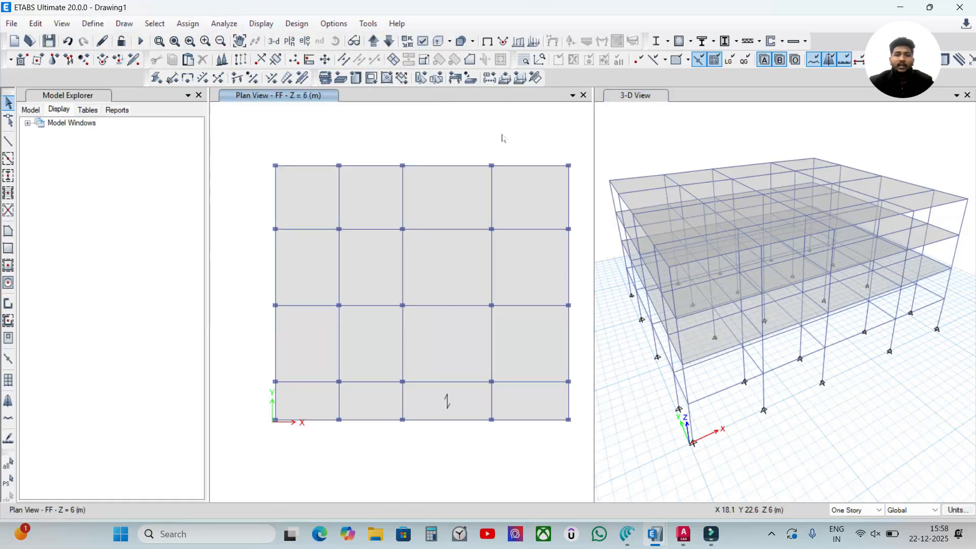